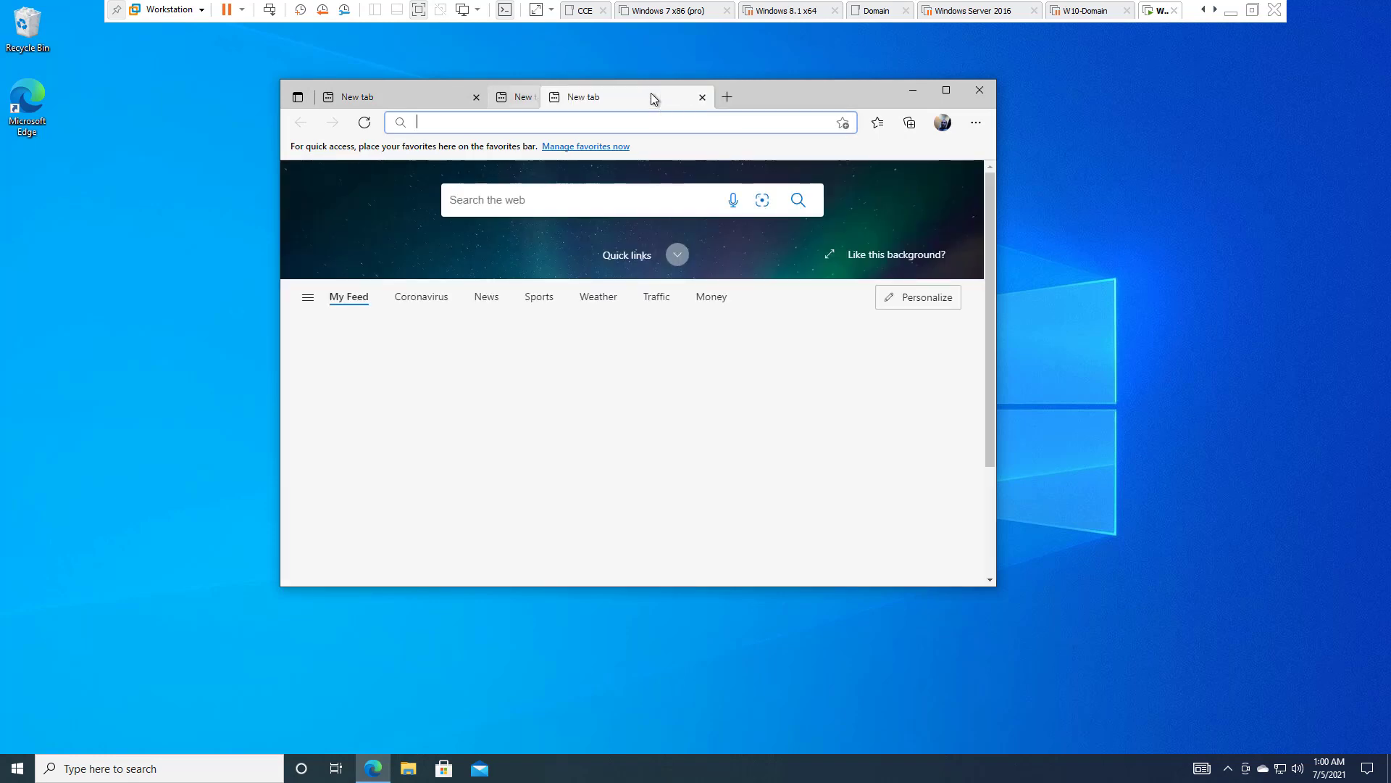
Close the extra new tabs in Edge and look over its tab actions and favorites list.
click(650, 97)
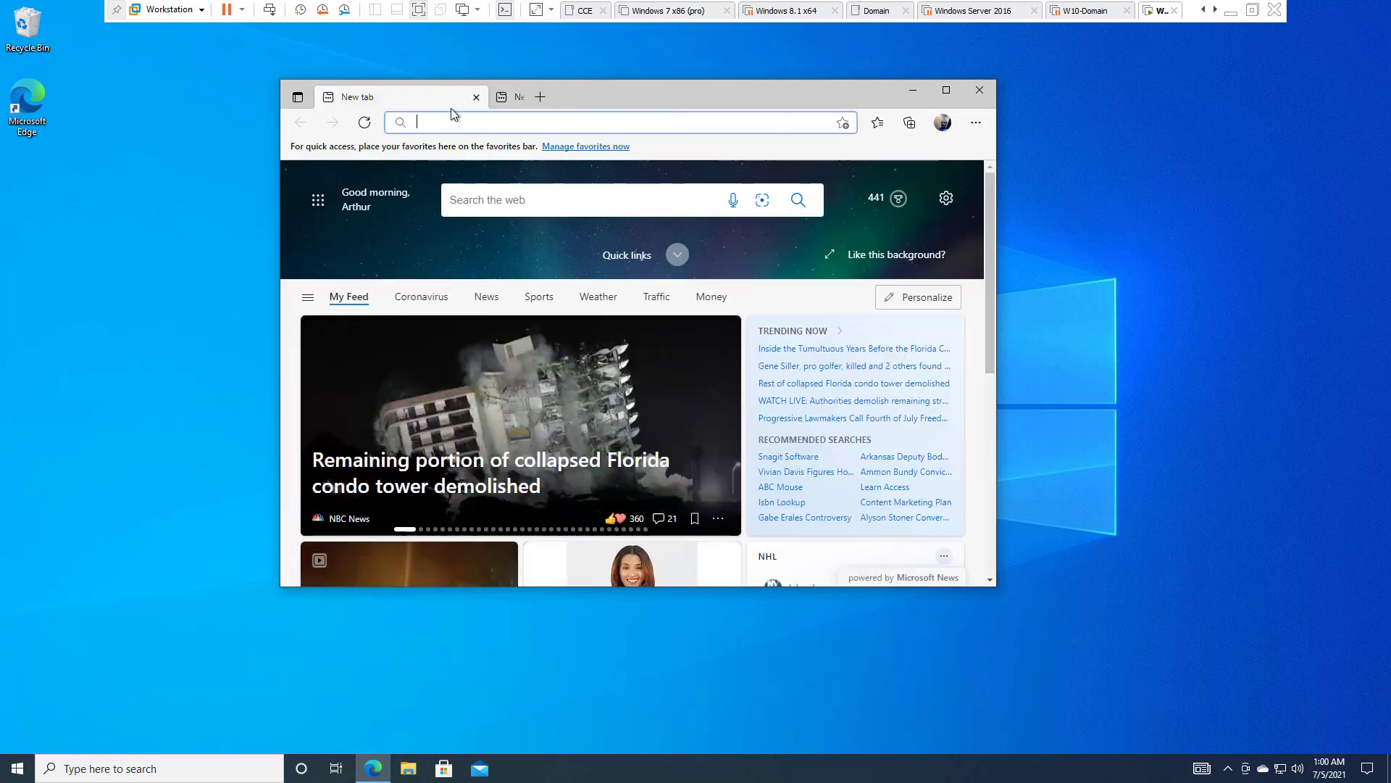
click(296, 98)
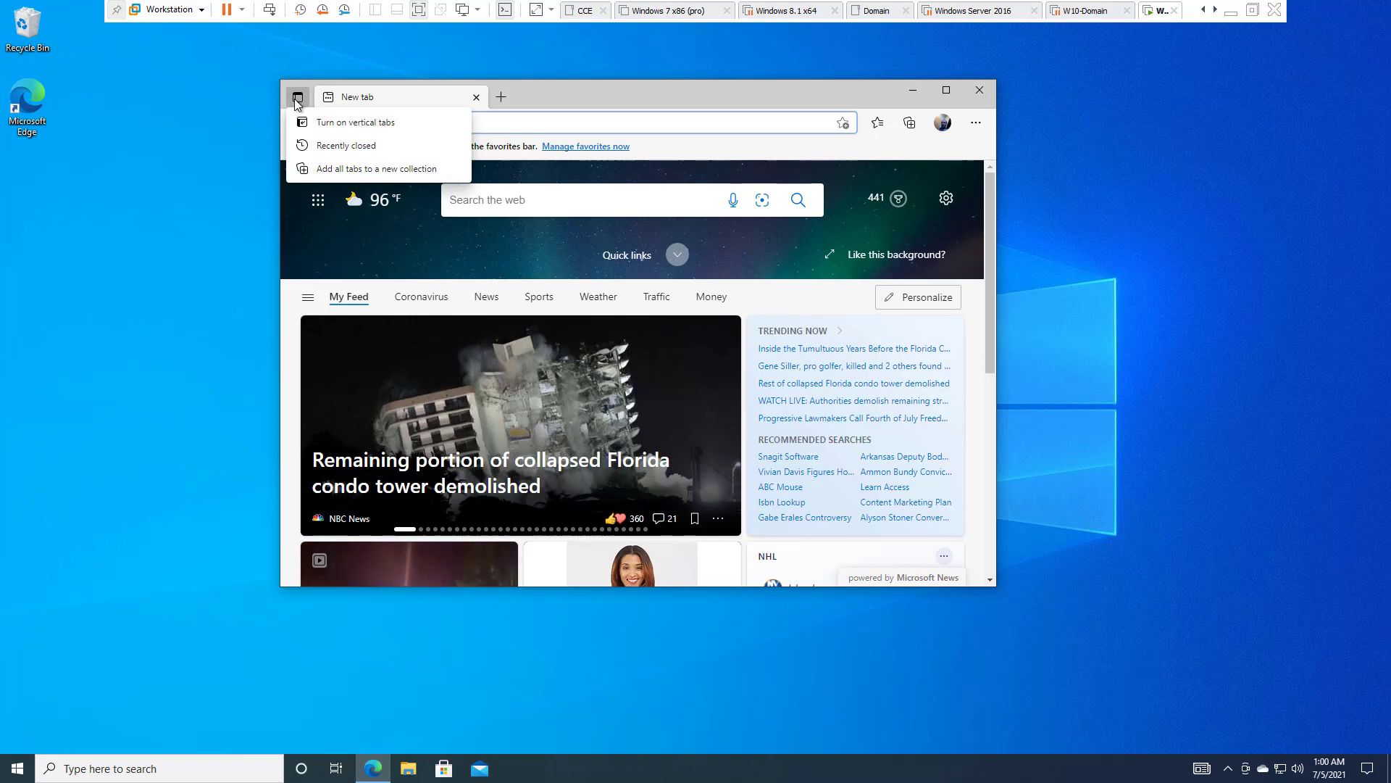
click(552, 95)
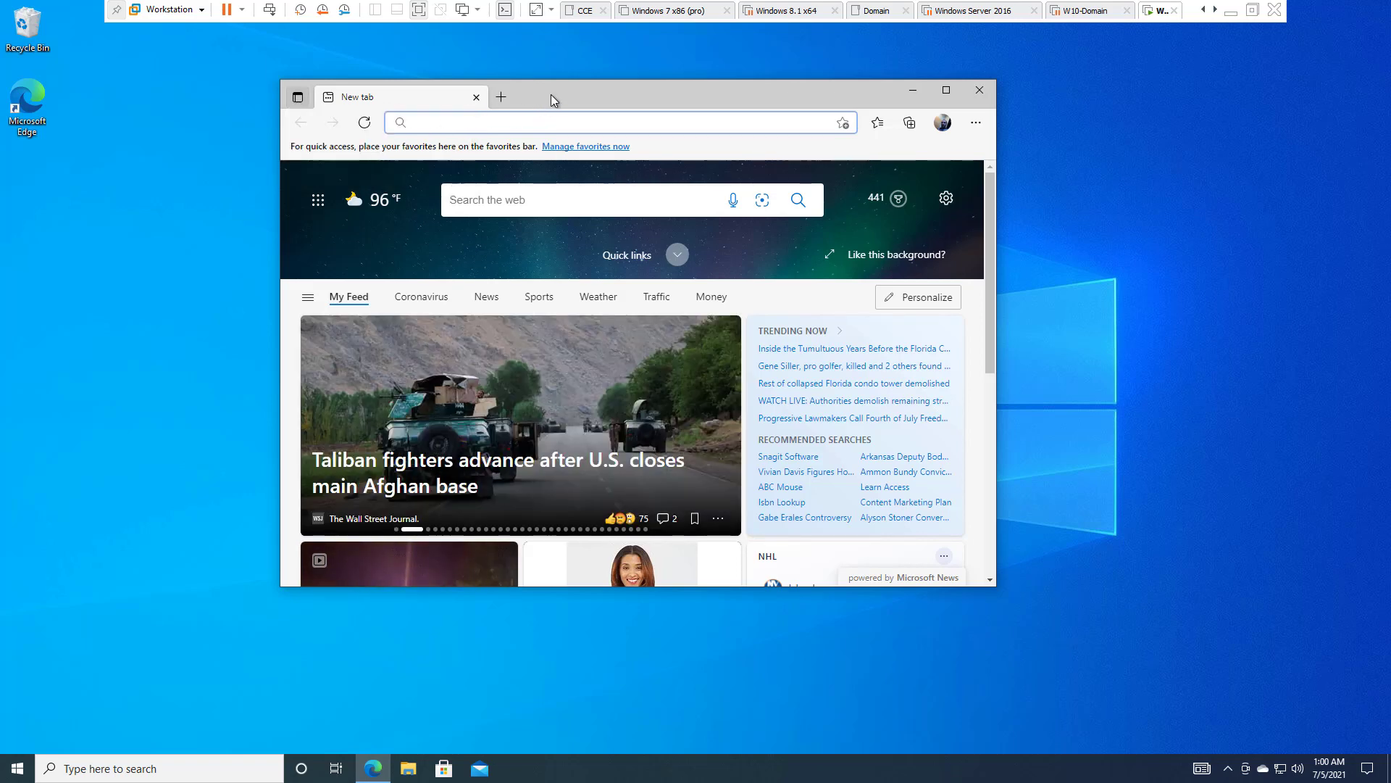
click(867, 128)
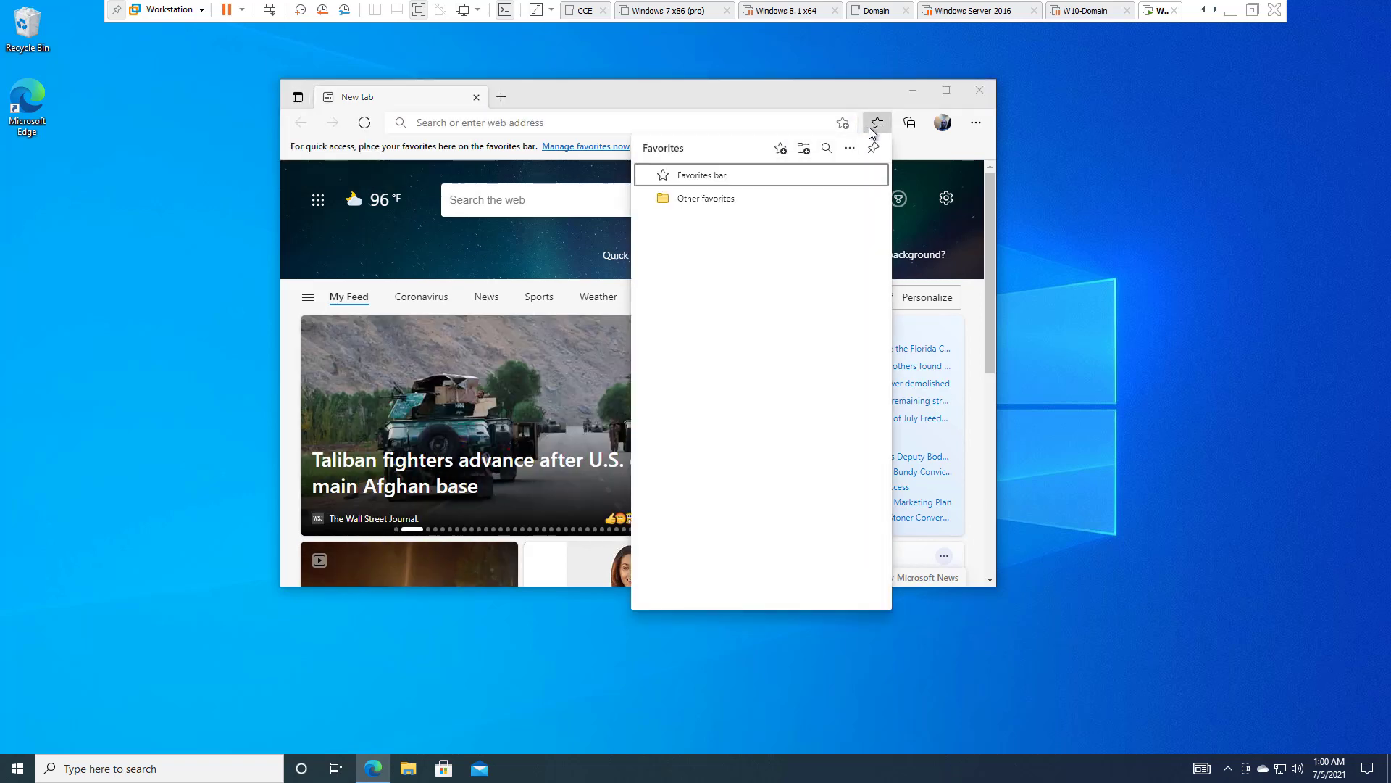
click(806, 114)
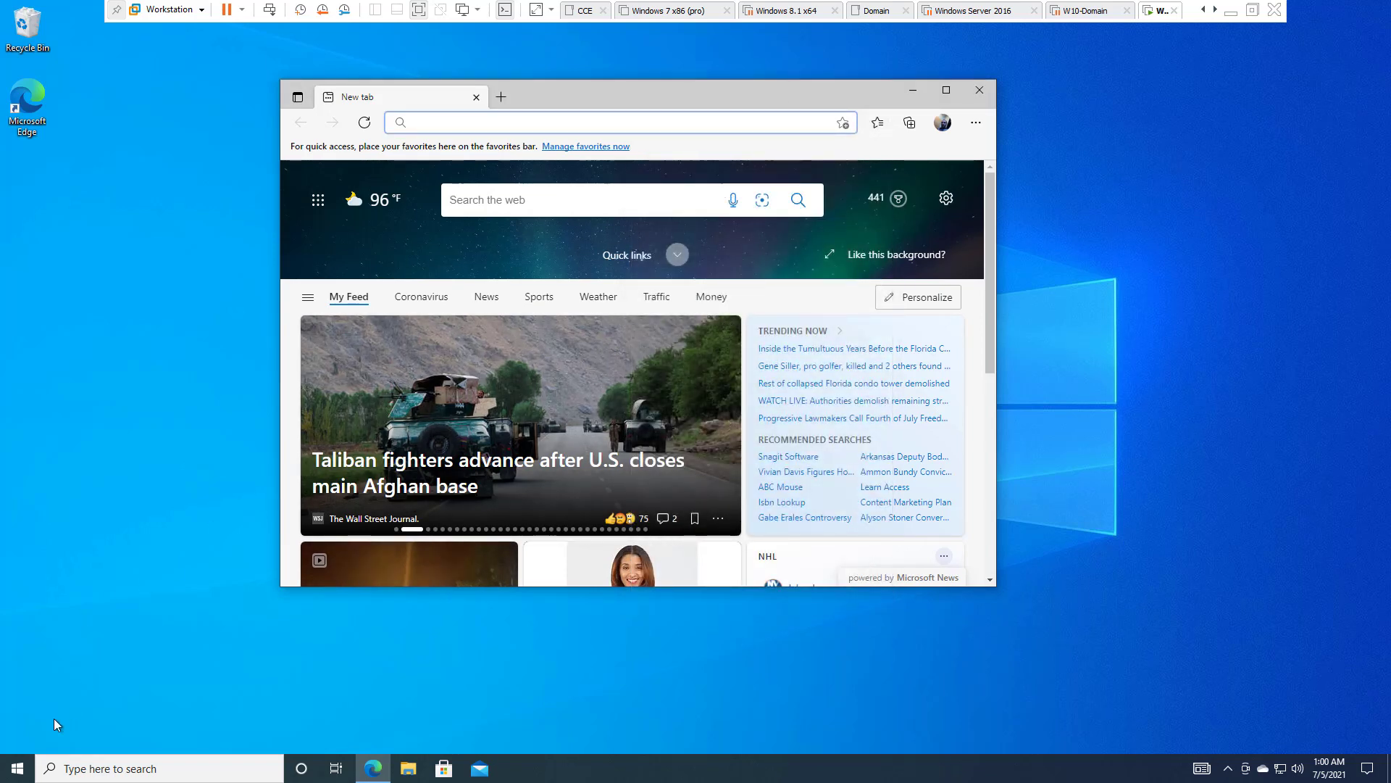
click(7, 771)
text(ie)
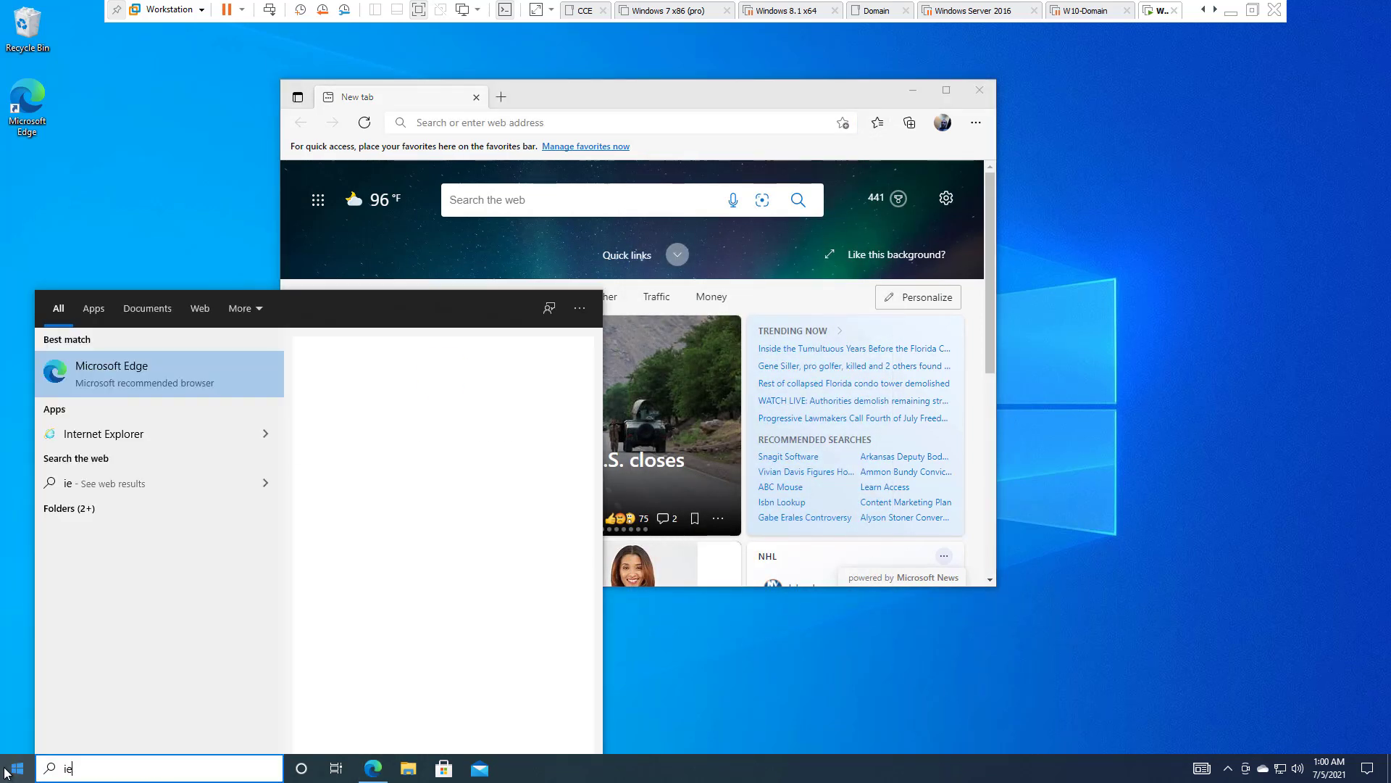
key(Return)
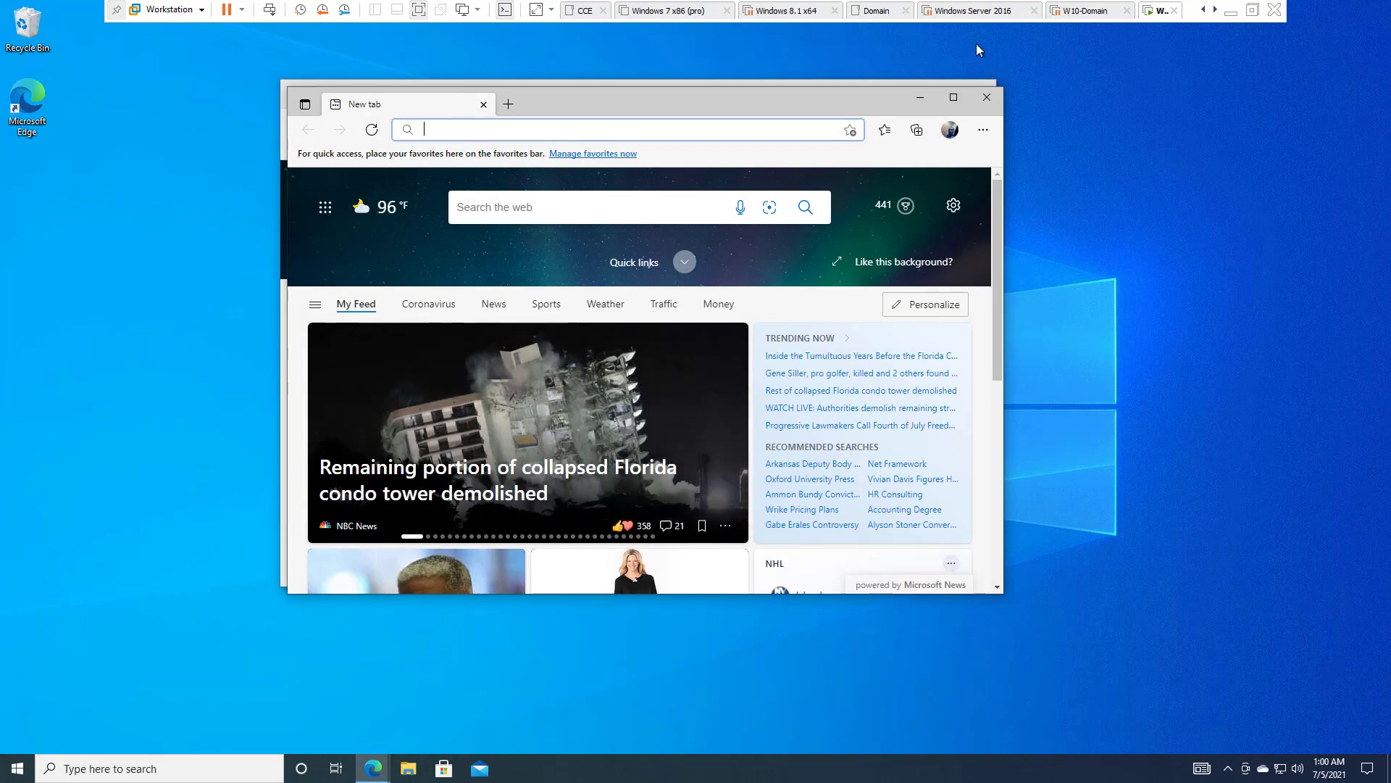
click(997, 103)
Search Windows for "ie" and launch Internet Explorer.
click(19, 771)
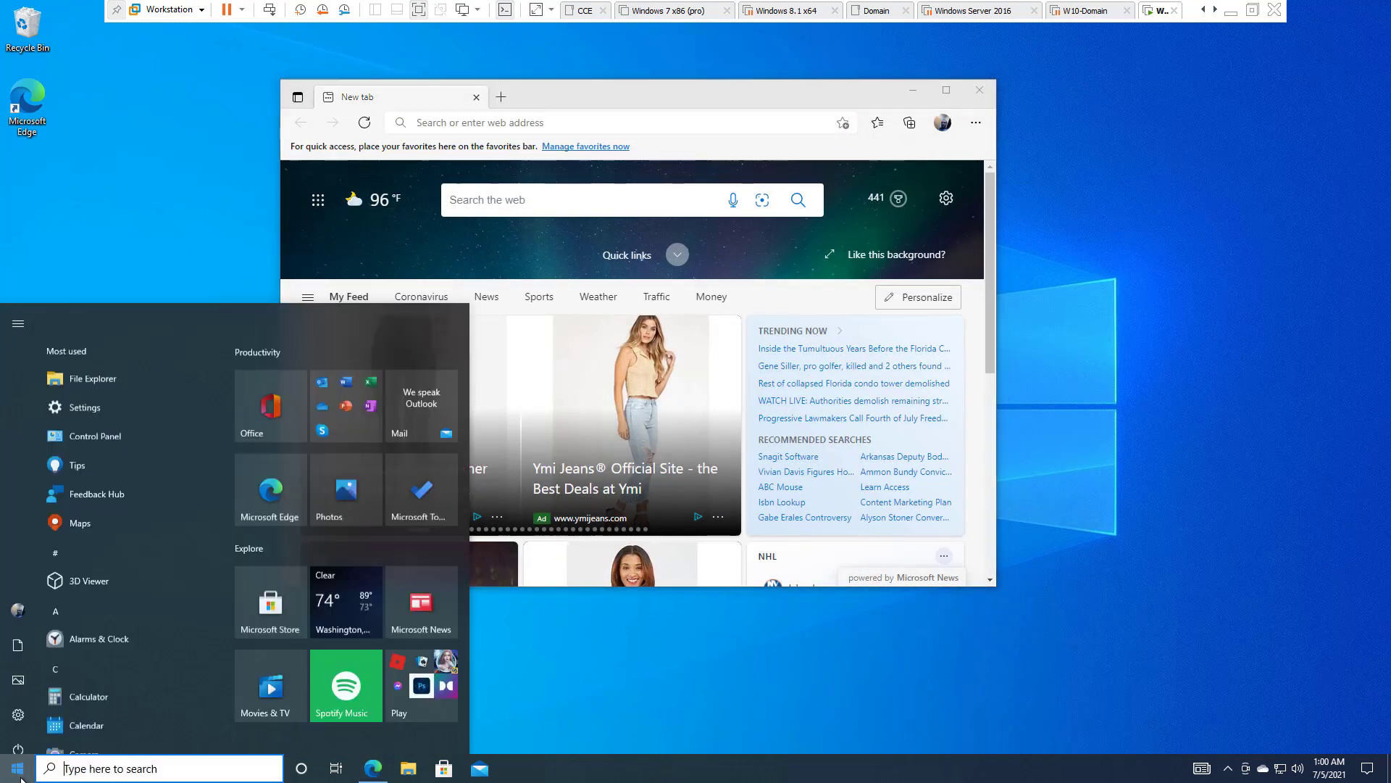
text(ie)
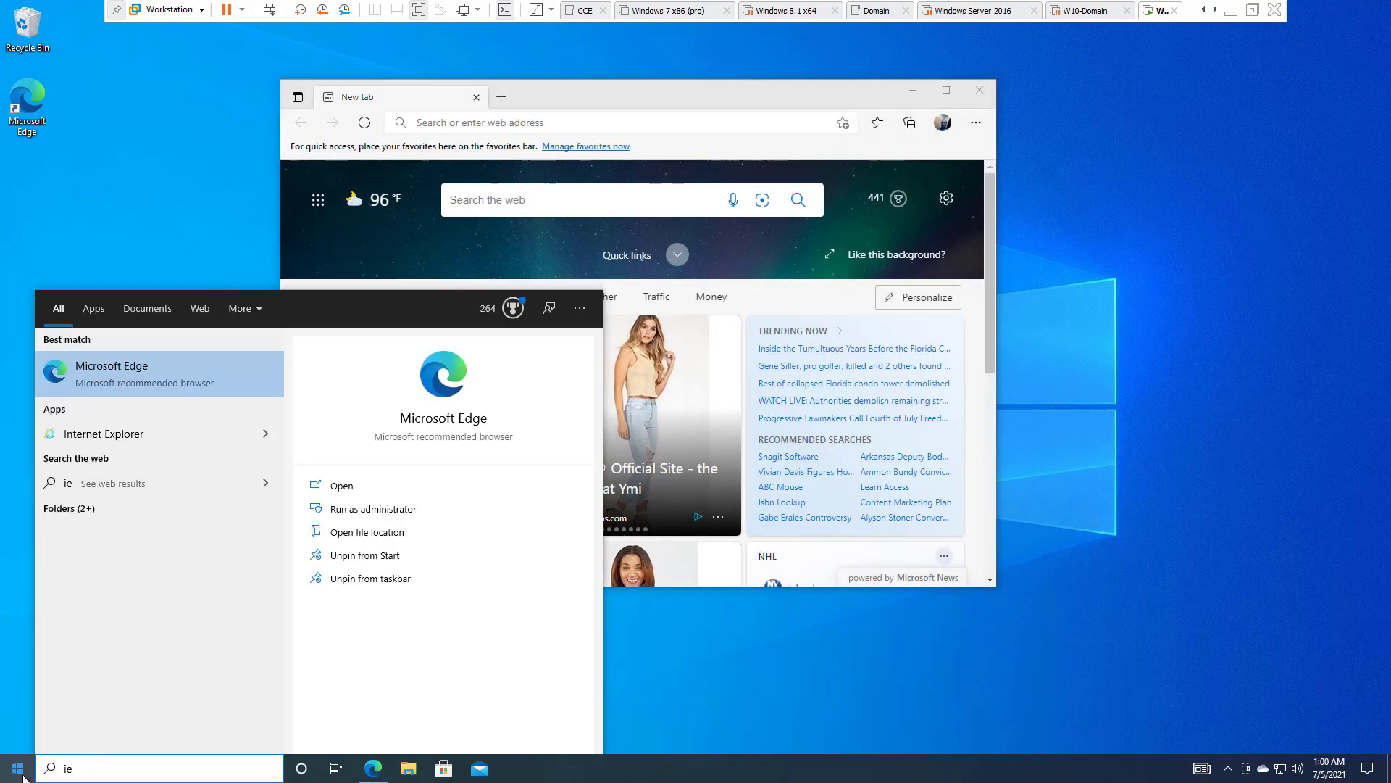
click(127, 434)
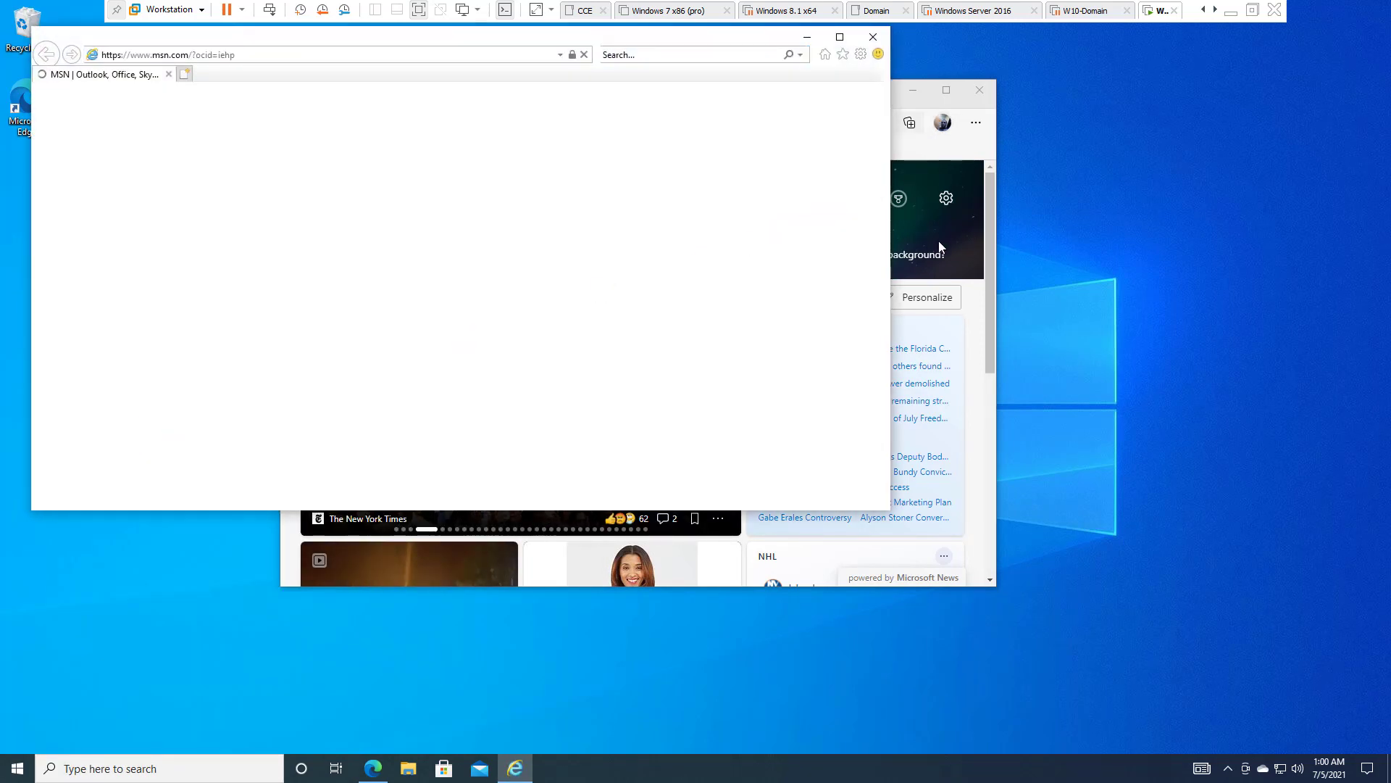
Move the Edge window aside and finish the Internet Explorer 11 setup with "Don't use recommended settings".
click(989, 315)
drag(805, 100, 1158, 233)
click(427, 313)
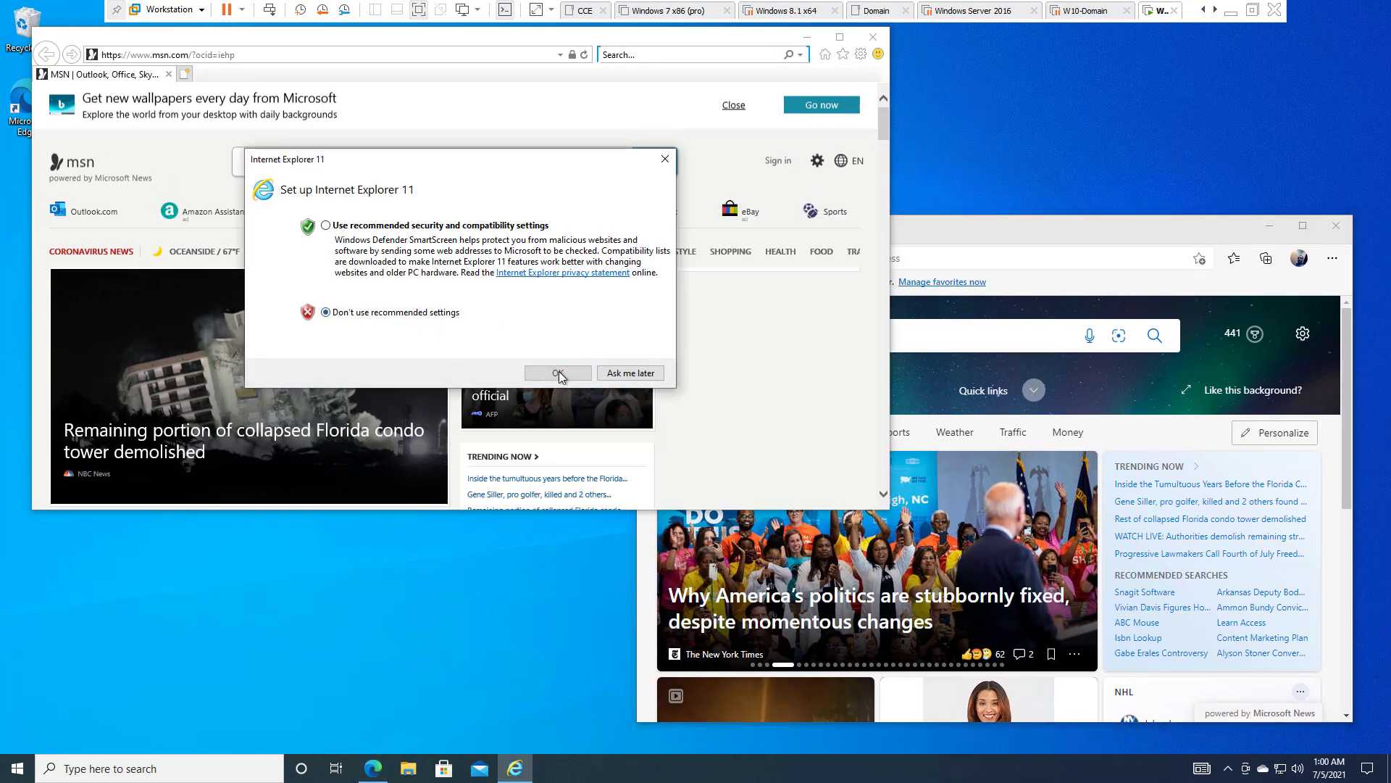
click(558, 372)
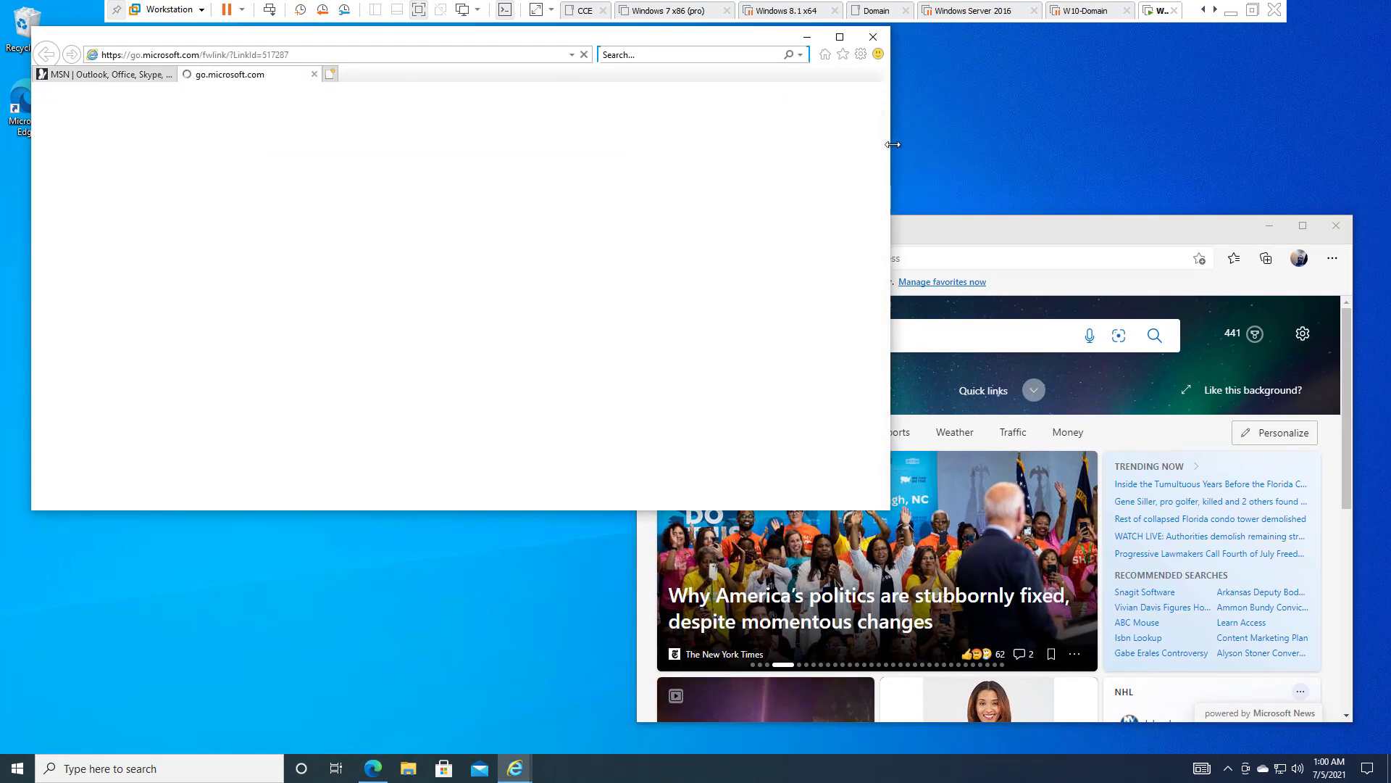
Arrange Internet Explorer and Edge side by side, with Edge filling the right half of the desktop.
drag(524, 258, 637, 258)
drag(920, 227, 950, 97)
key(super+Right)
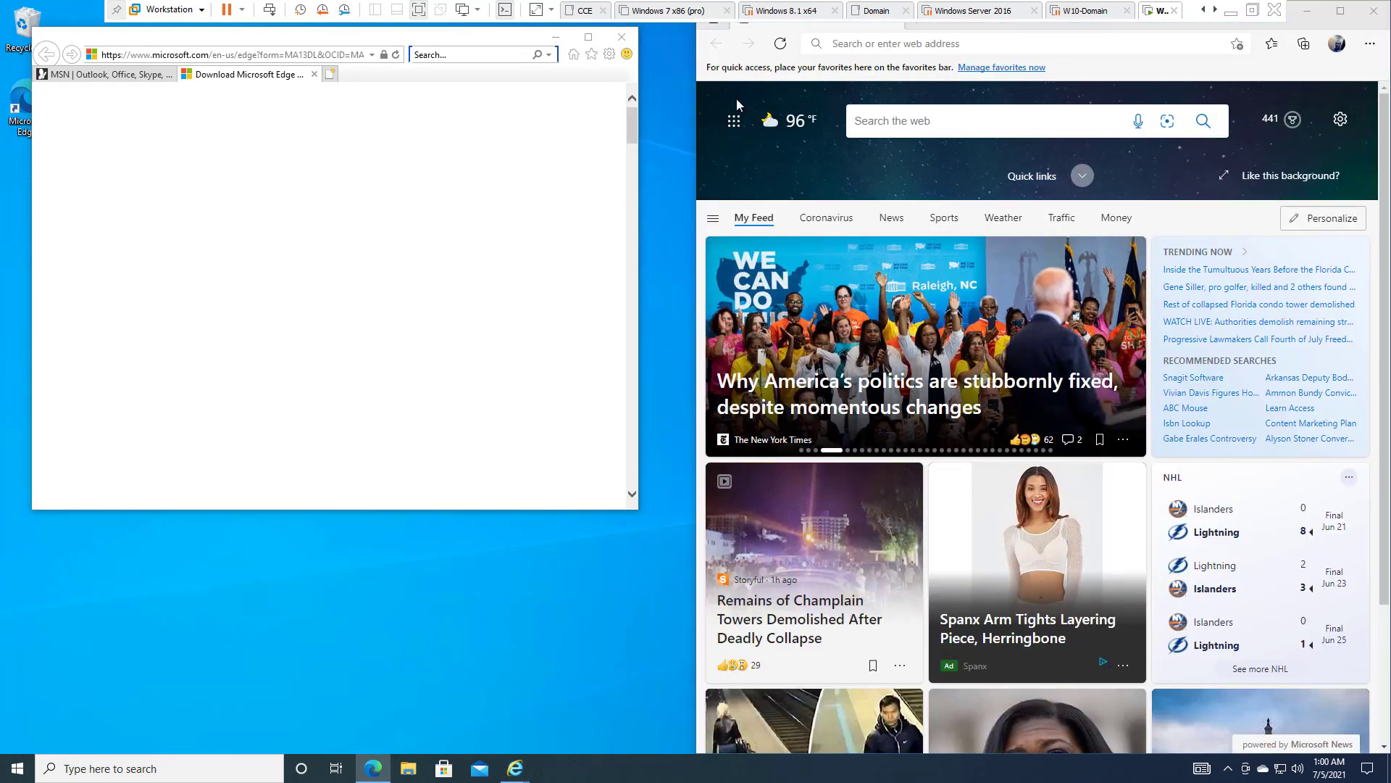
click(481, 241)
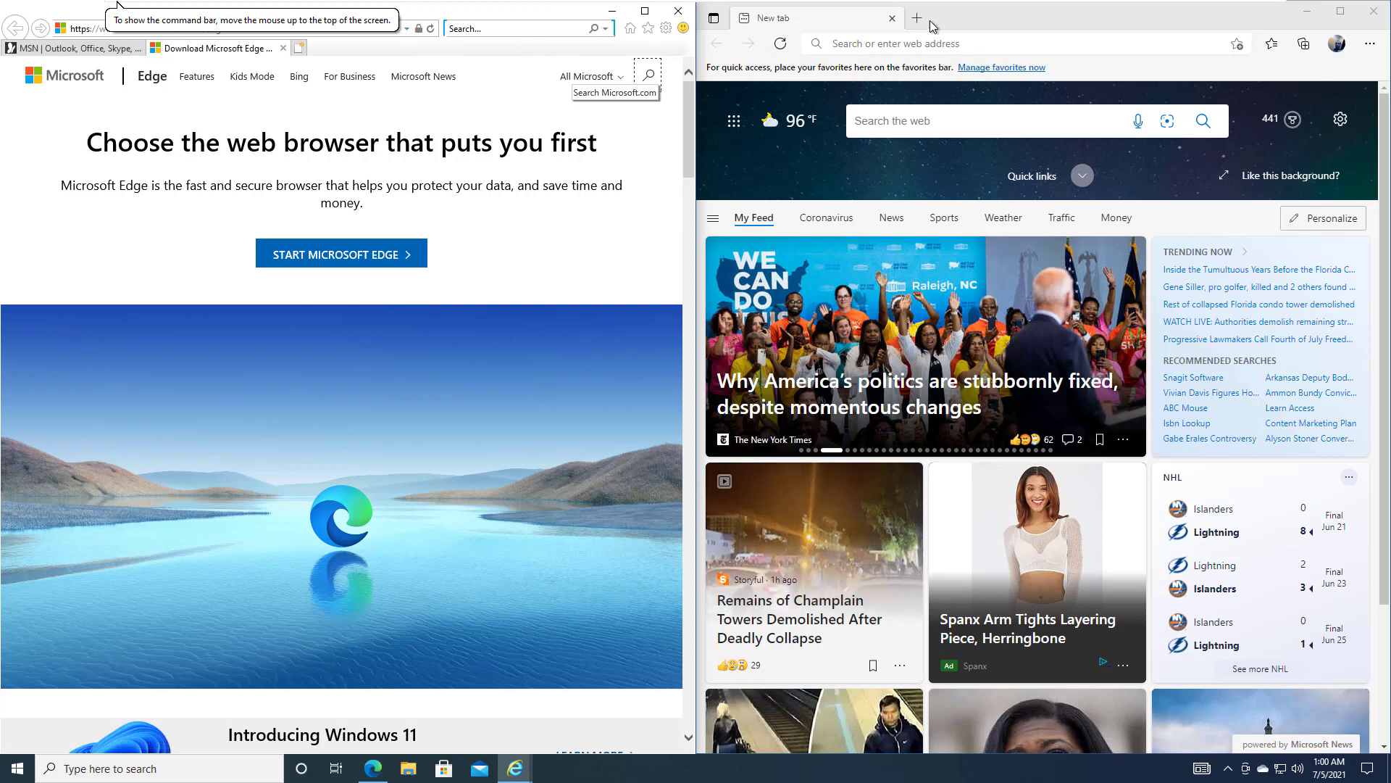
Compare the new tab pages of Internet Explorer and Edge, closing the extra Edge tab after viewing it.
click(299, 48)
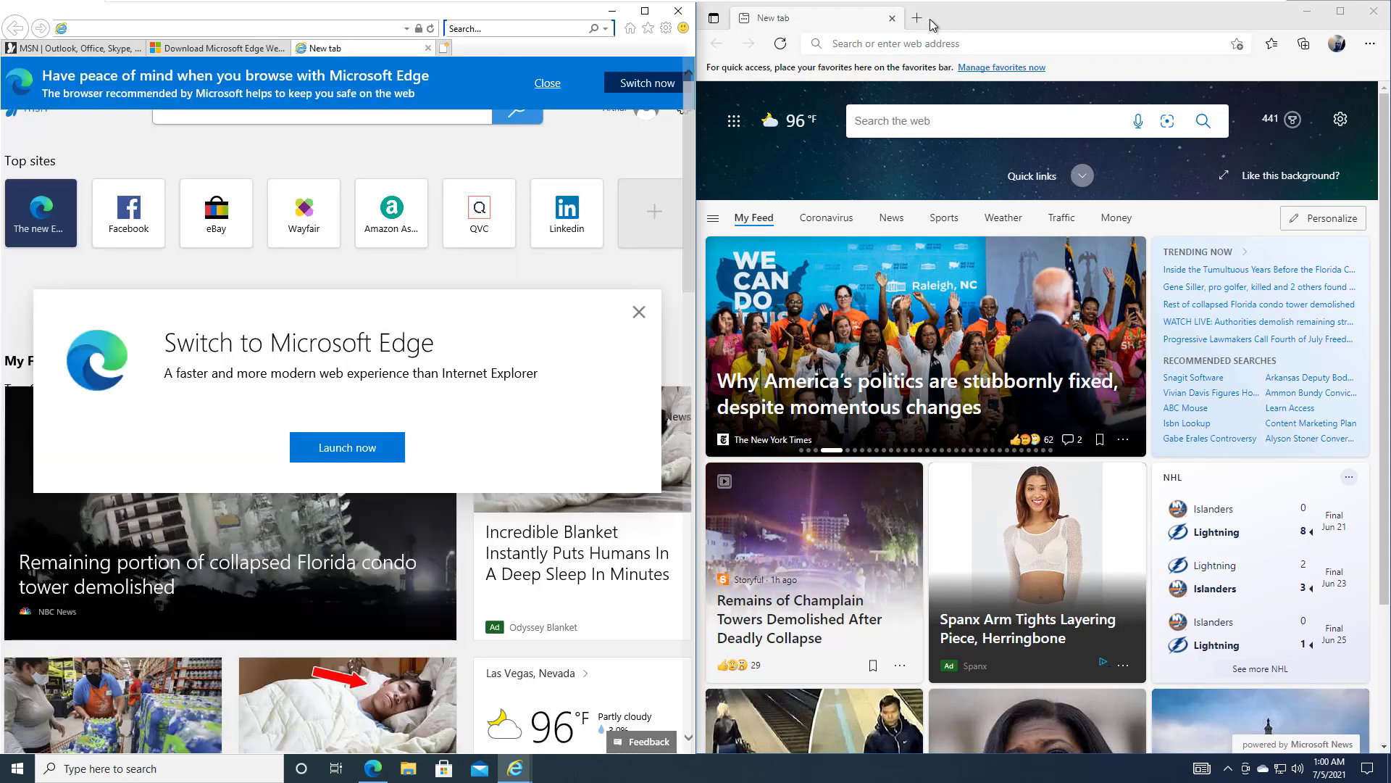
click(917, 17)
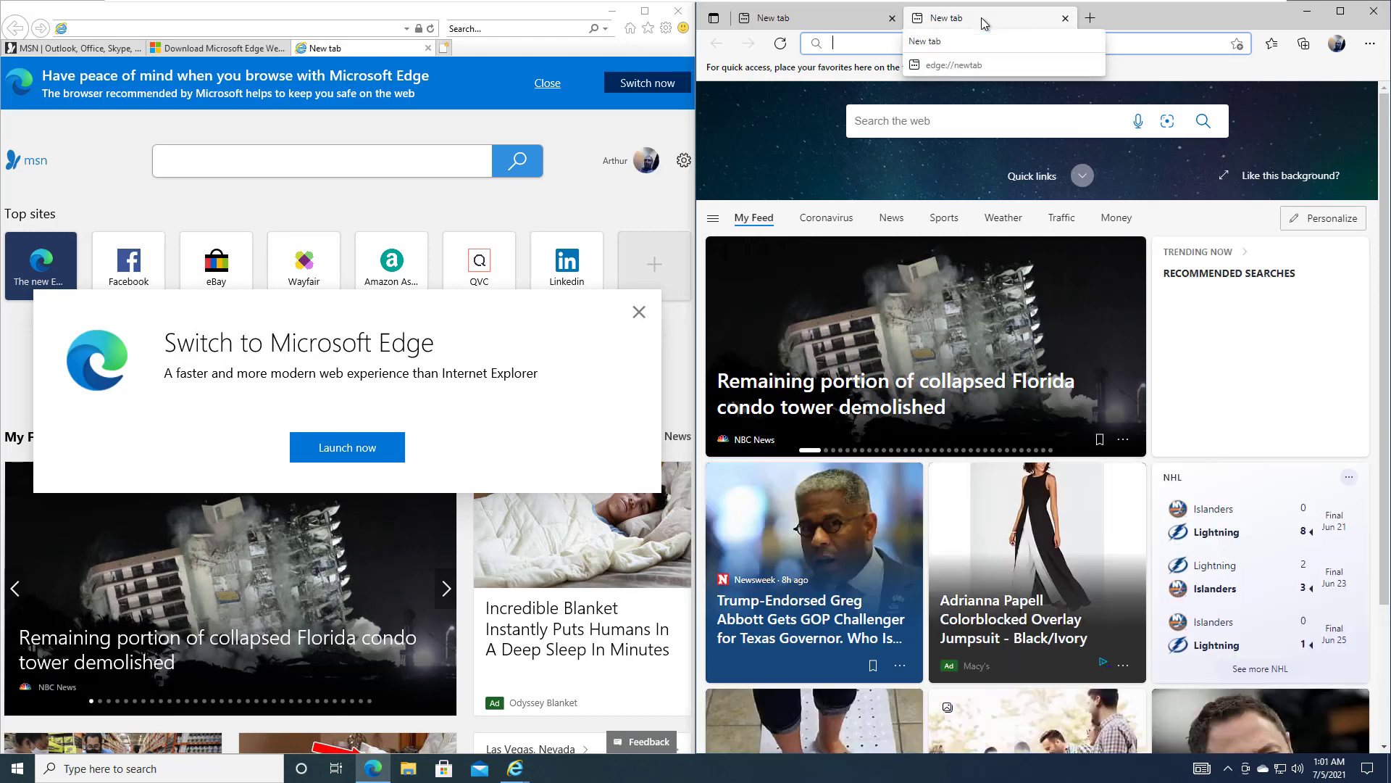
click(1065, 20)
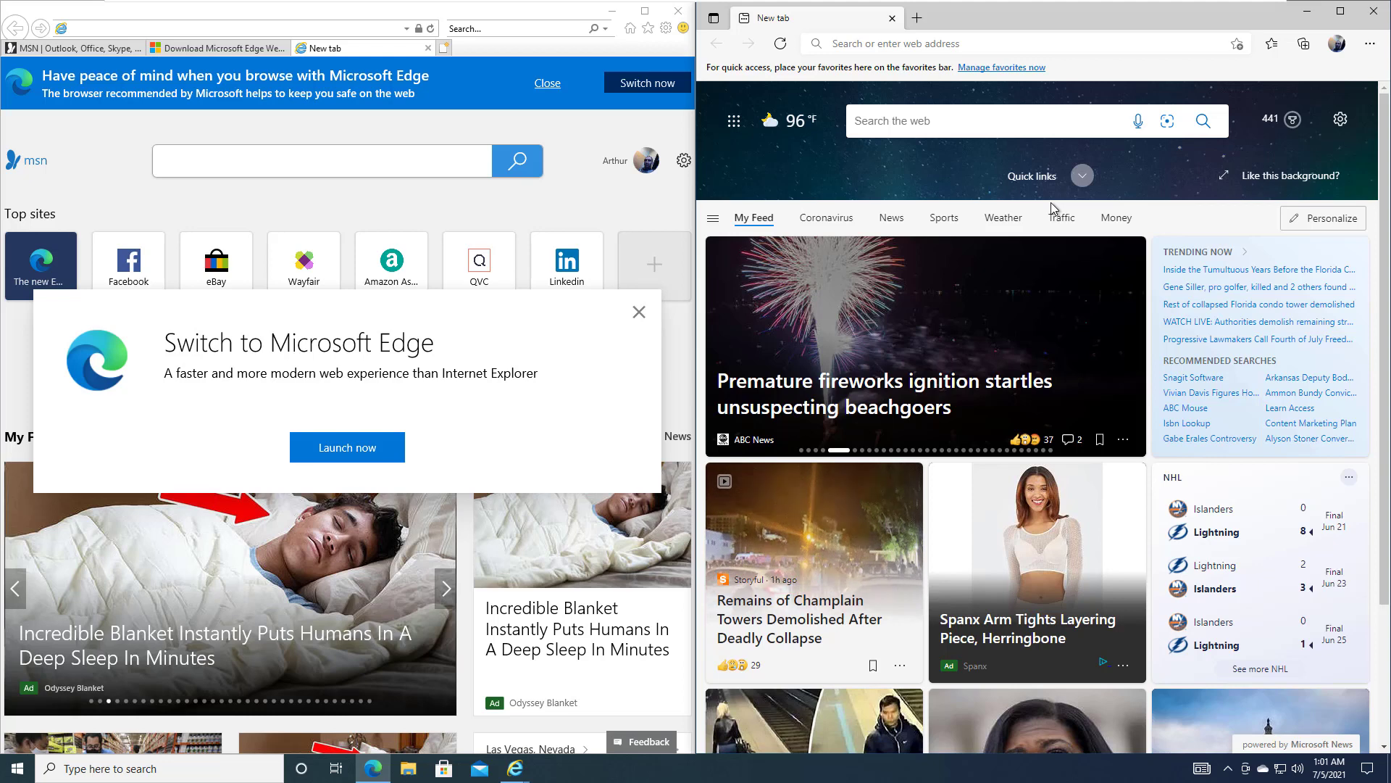
Close Internet Explorer together with all of its tabs.
click(1368, 46)
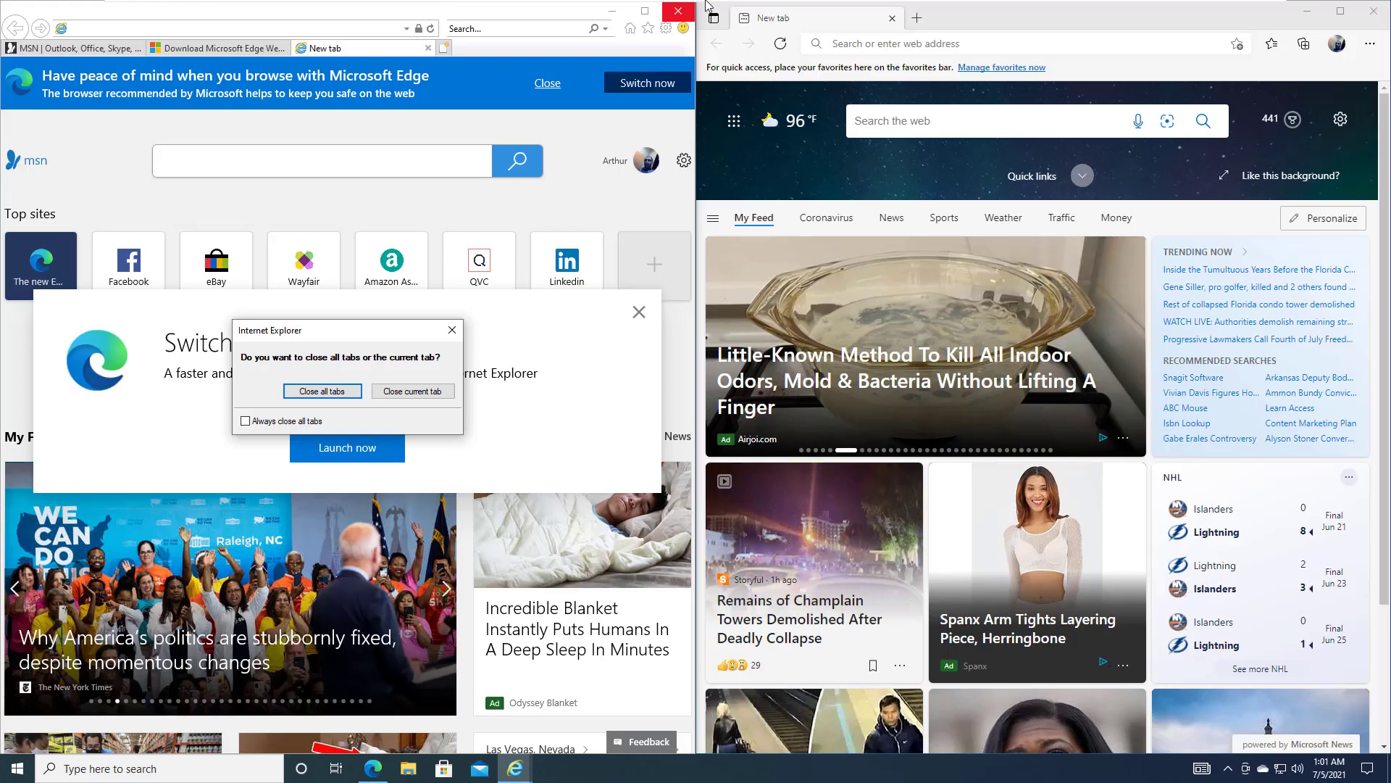
mouse_move(706, 6)
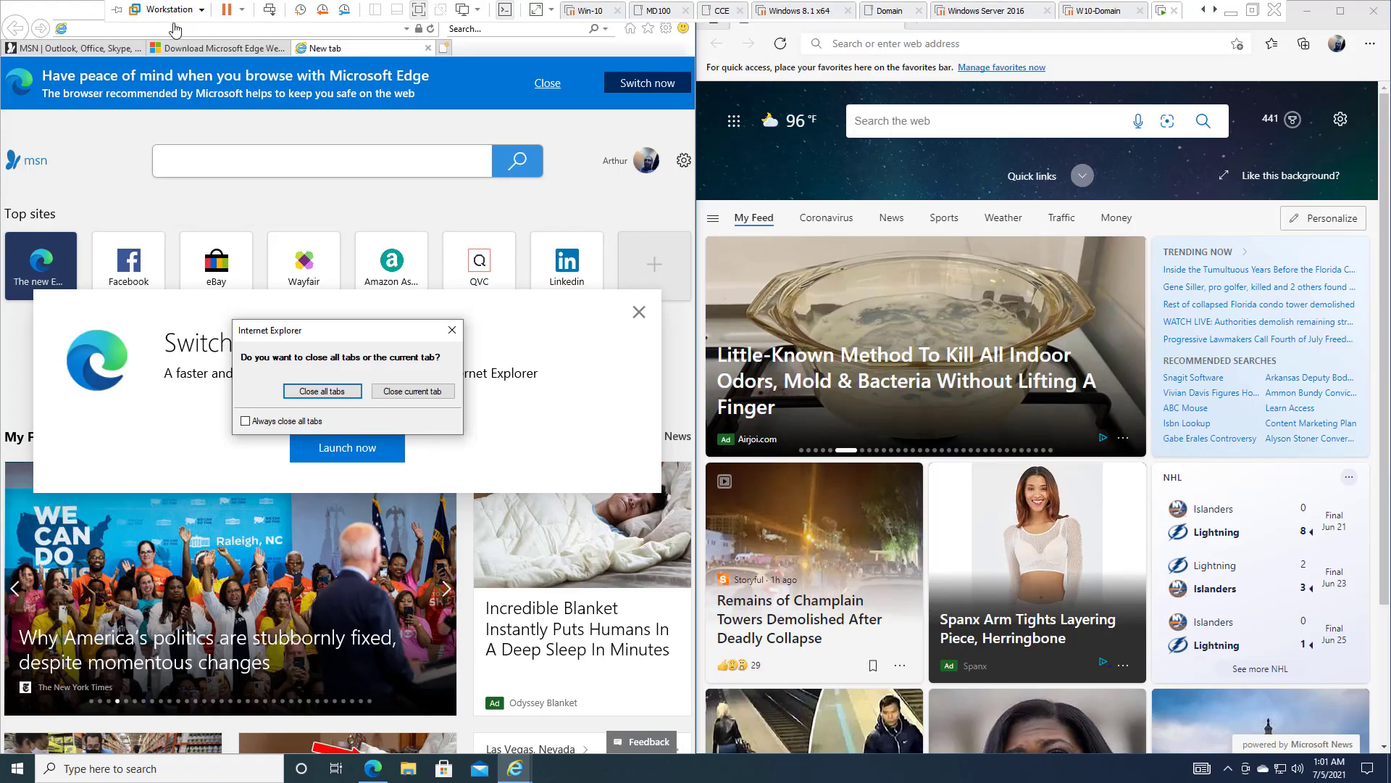
click(323, 393)
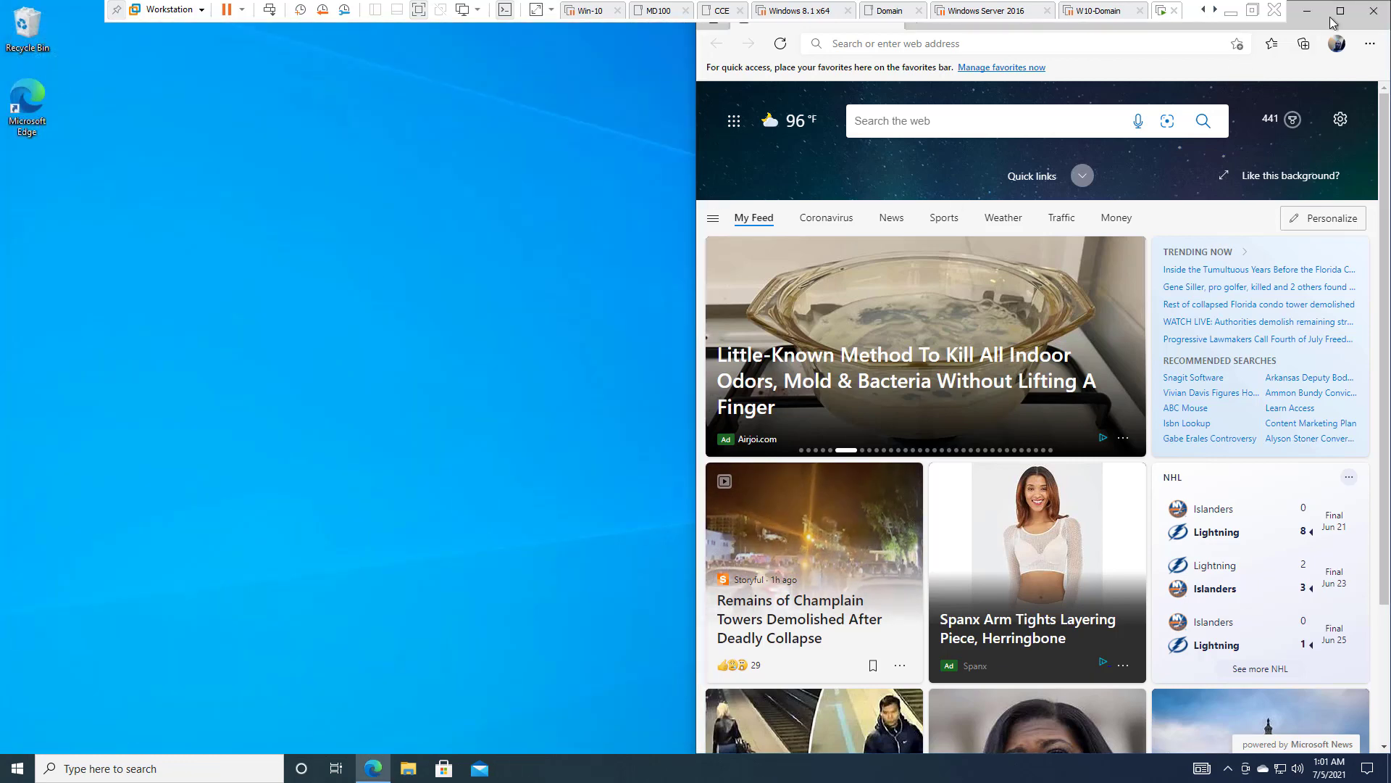
Open Edge's settings page and place its restored, non-maximized window near the middle of the desktop.
click(1340, 11)
click(1371, 37)
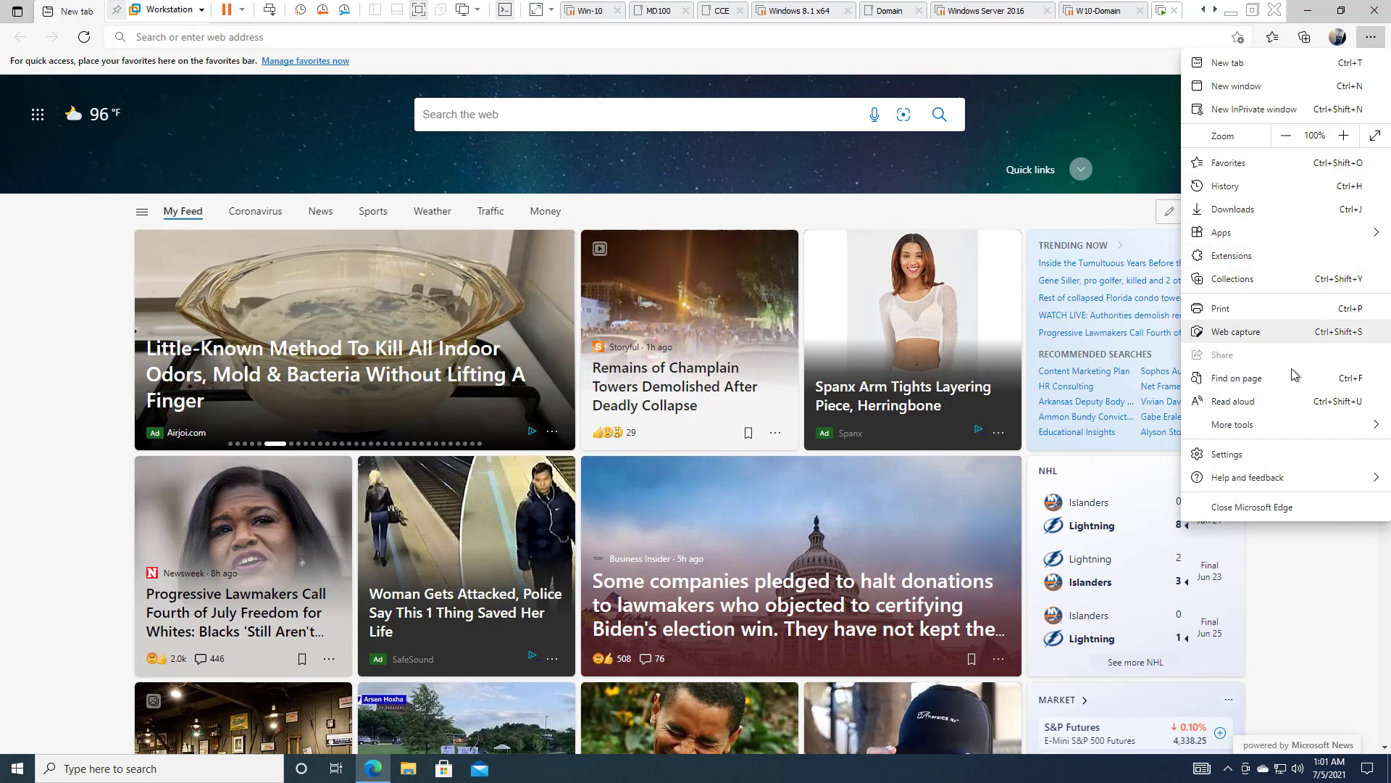
click(1259, 454)
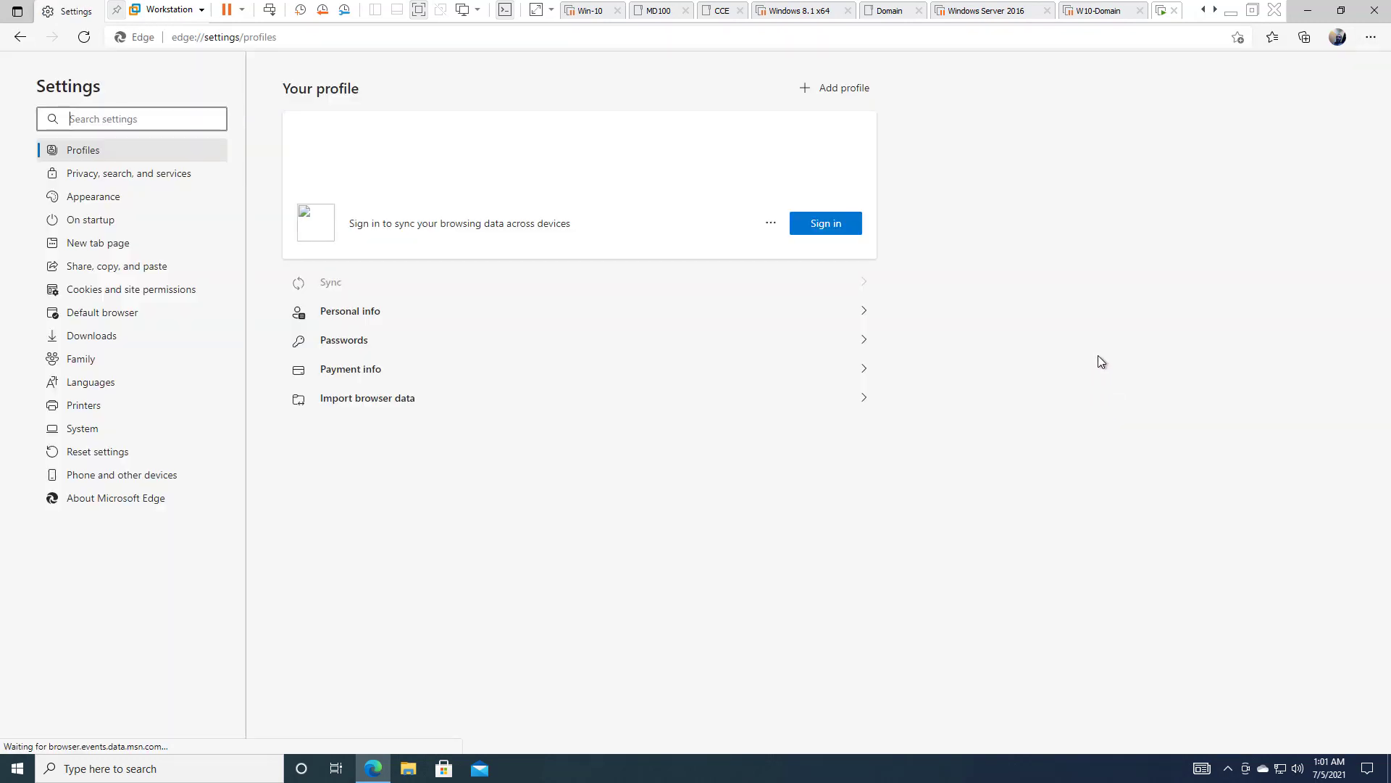
click(1343, 18)
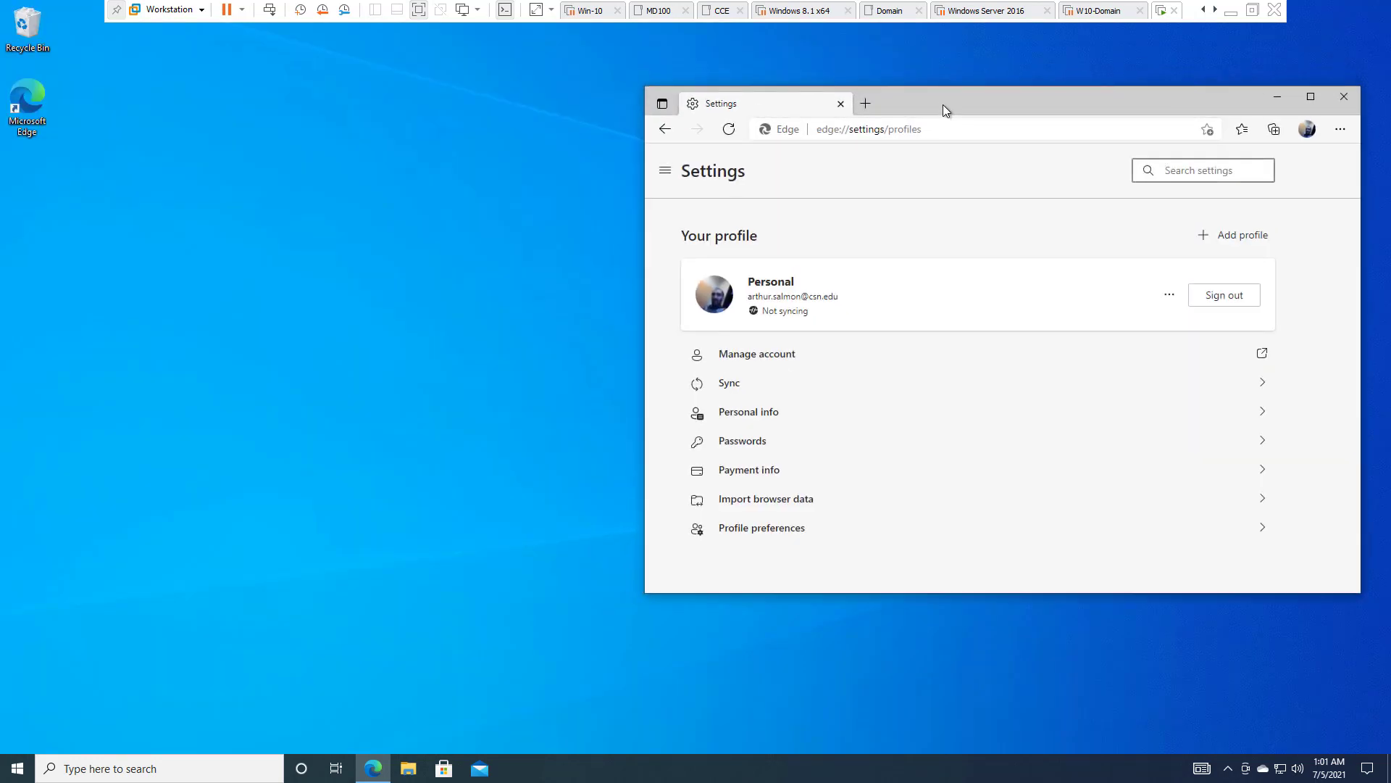
drag(942, 104, 544, 94)
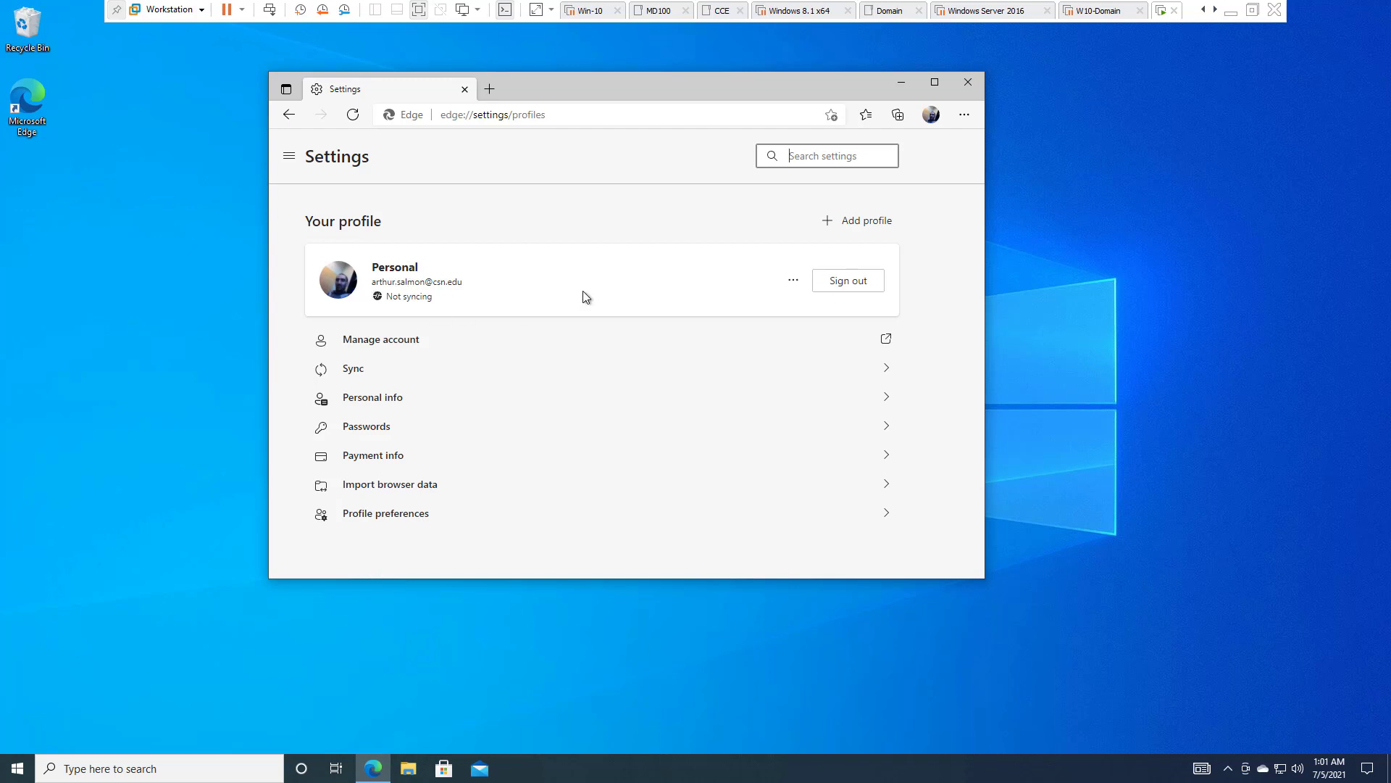
Look through Edge's main commands, help options and additional tools, and open the developer tools.
click(963, 116)
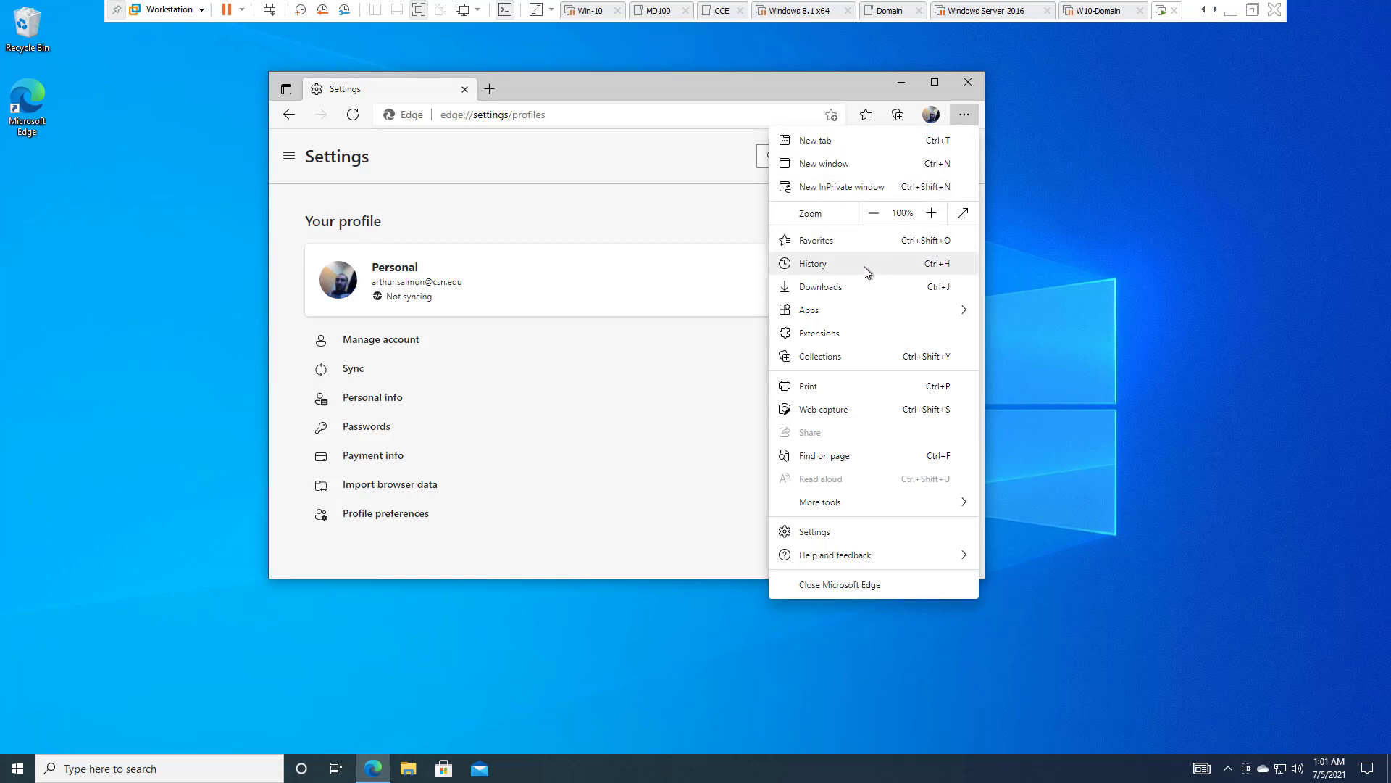
mouse_move(863, 313)
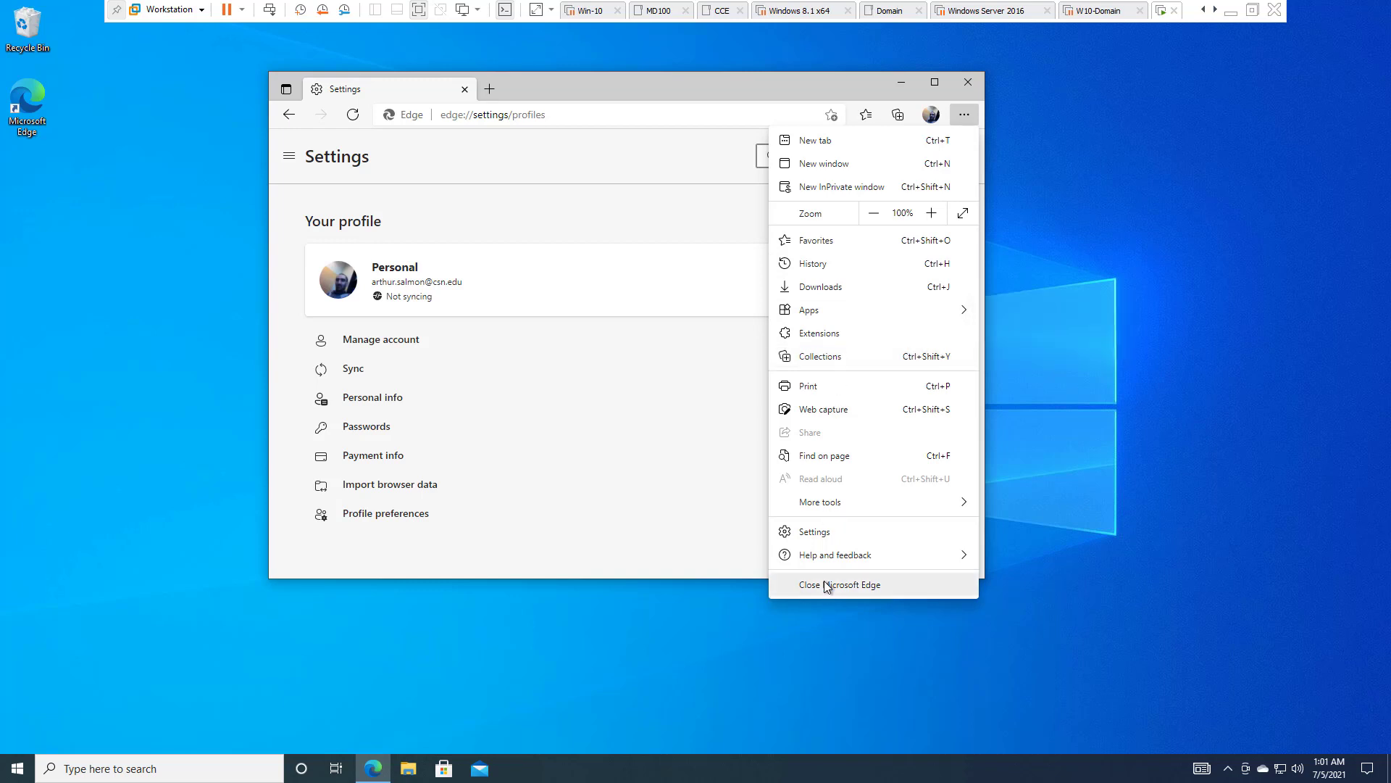
mouse_move(821, 565)
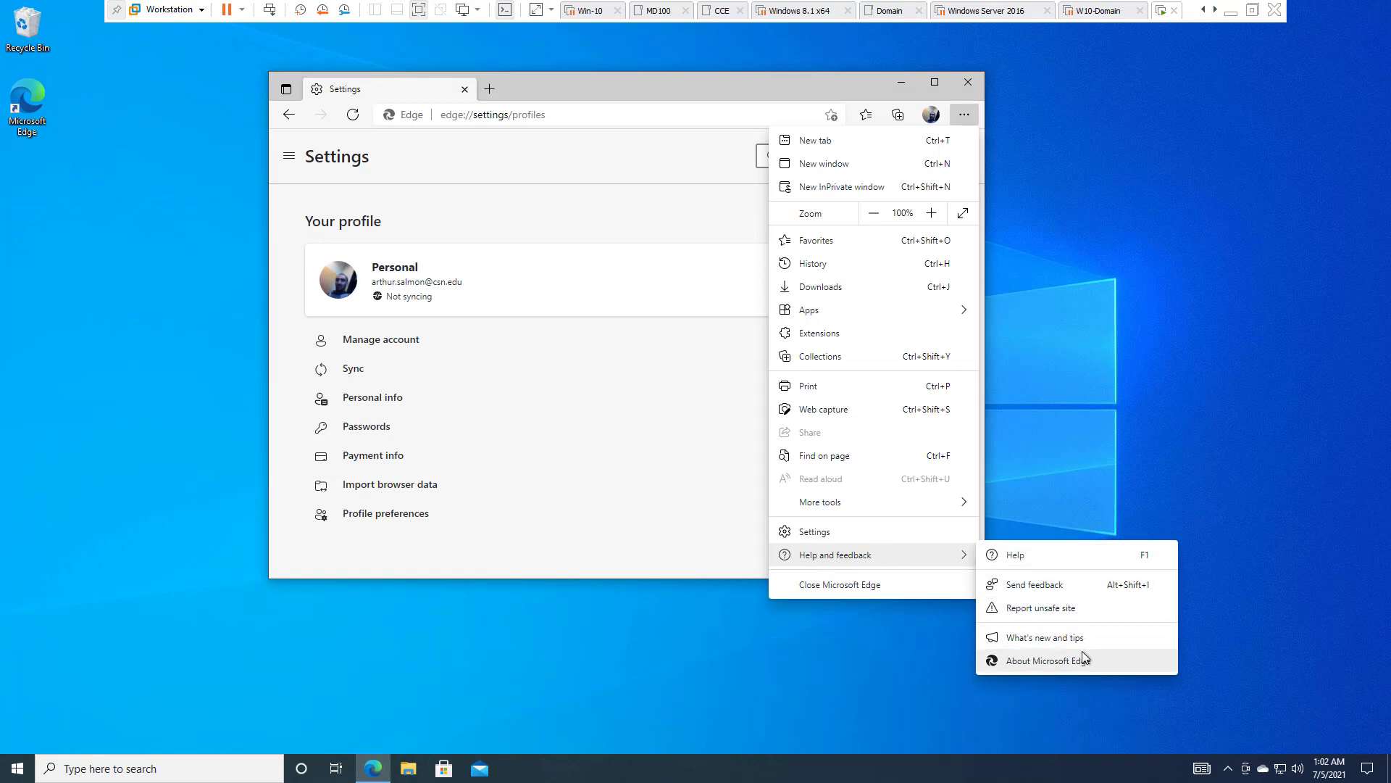
mouse_move(866, 506)
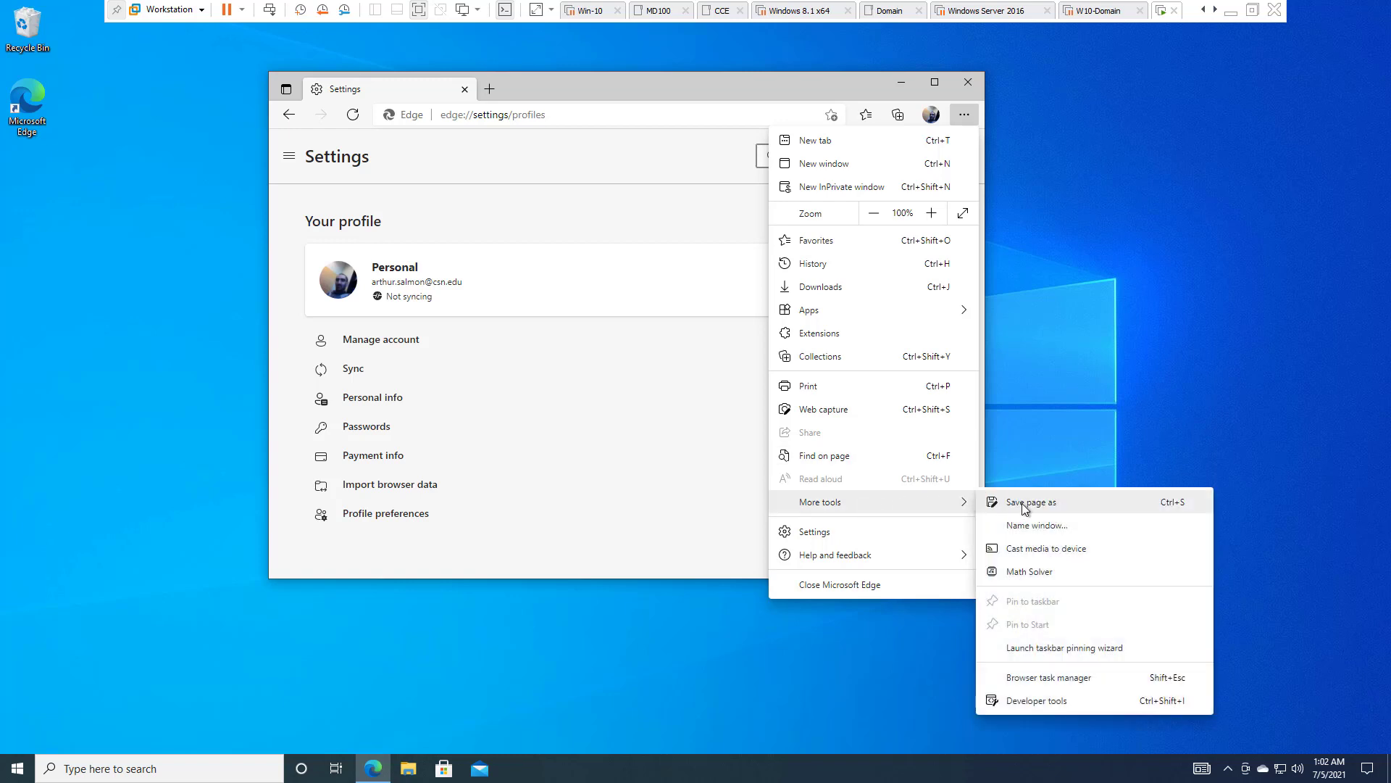
click(1042, 705)
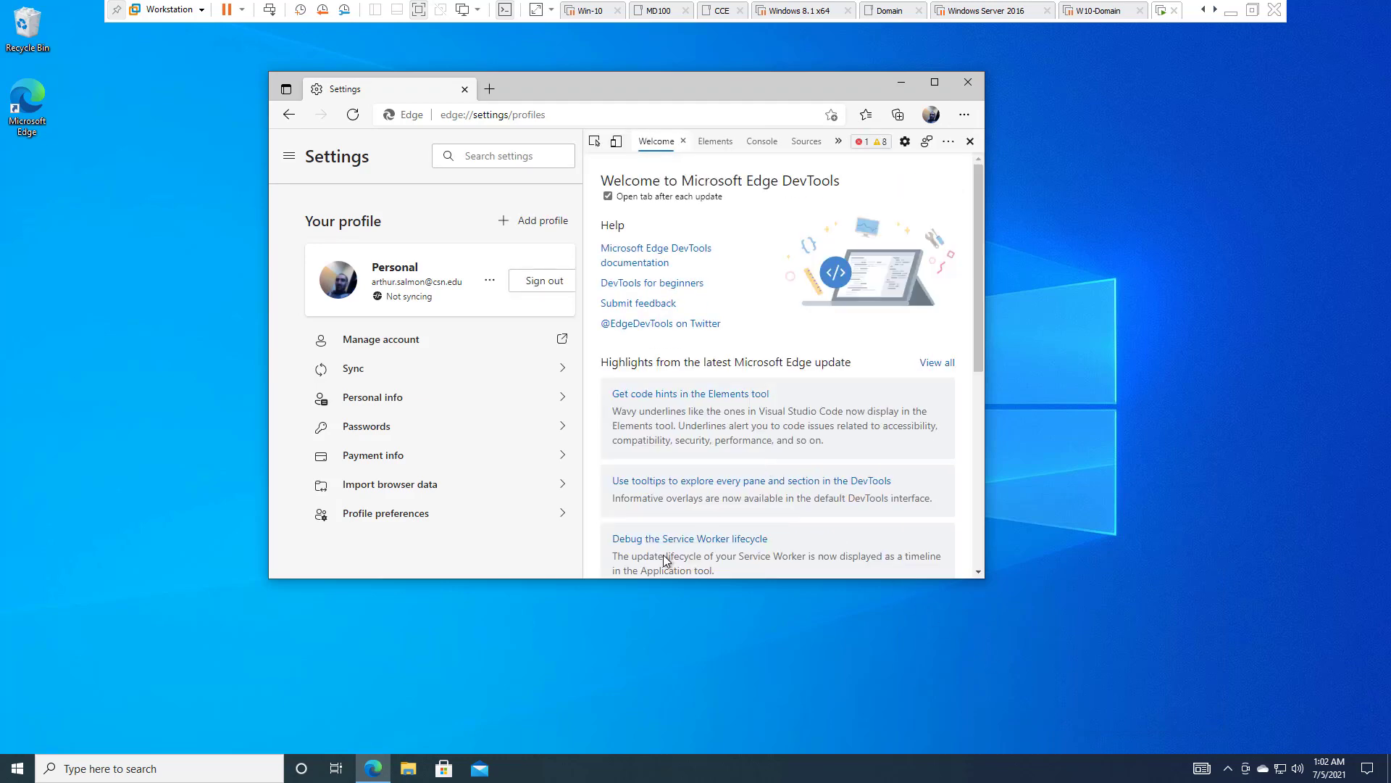
Examine the DevTools Welcome page, Elements and Console, and close the developer tools.
scroll(790, 334, down, 5)
scroll(790, 334, up, 4)
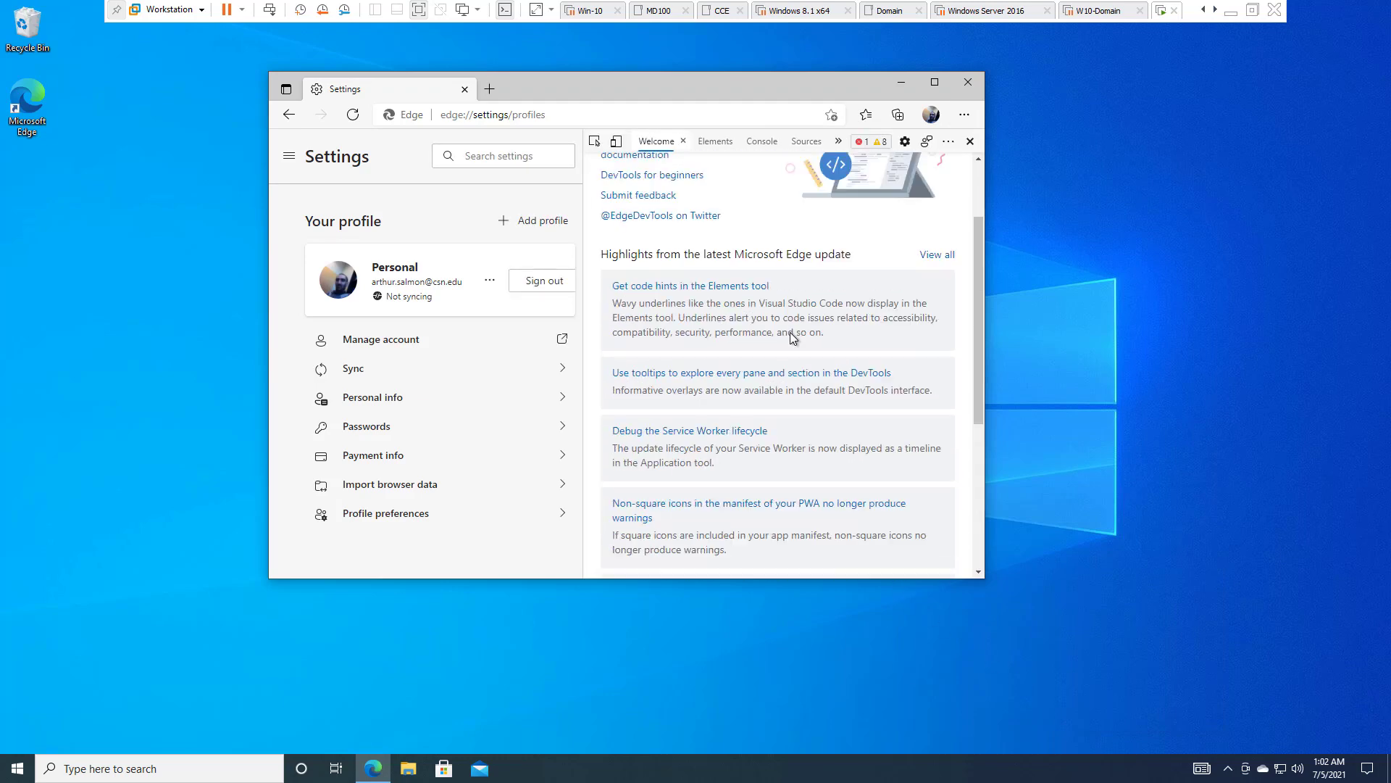
scroll(790, 332, up, 2)
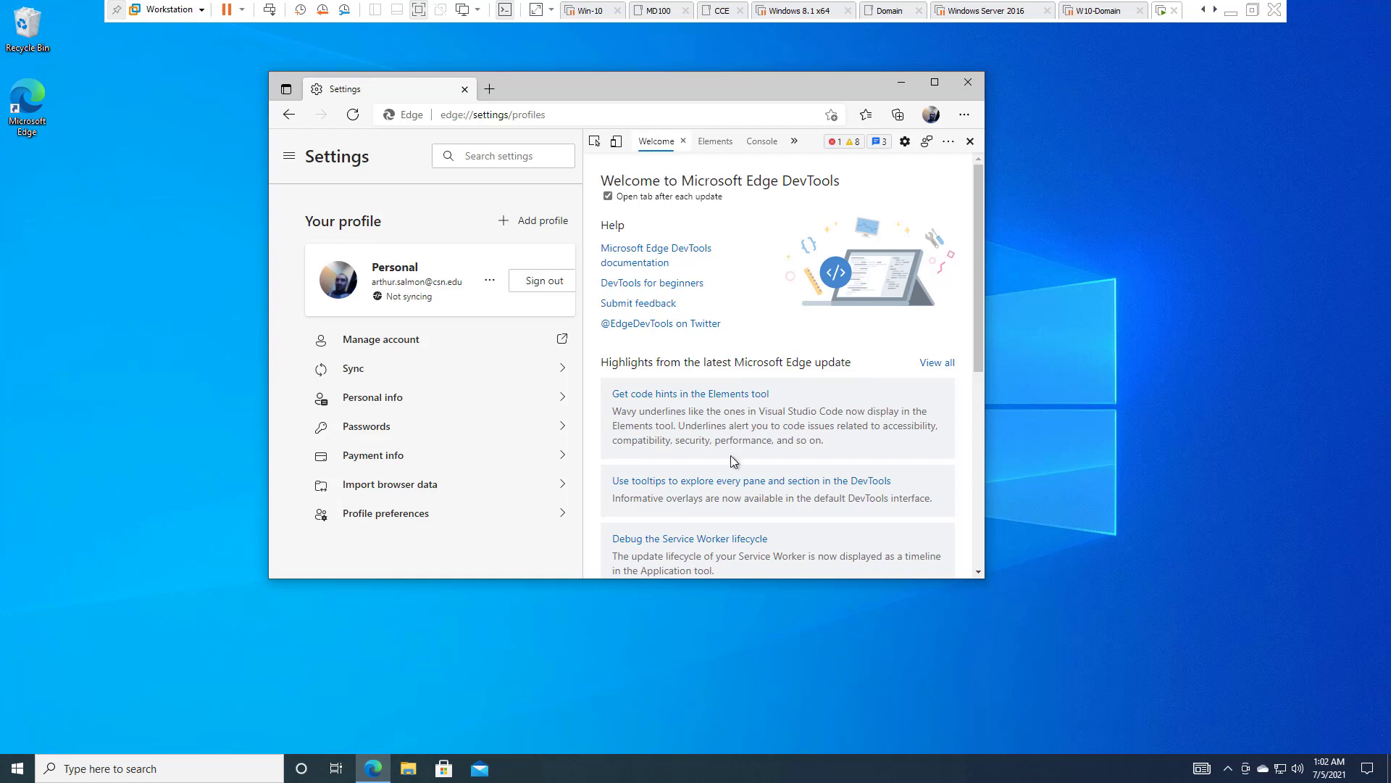
click(713, 142)
click(757, 142)
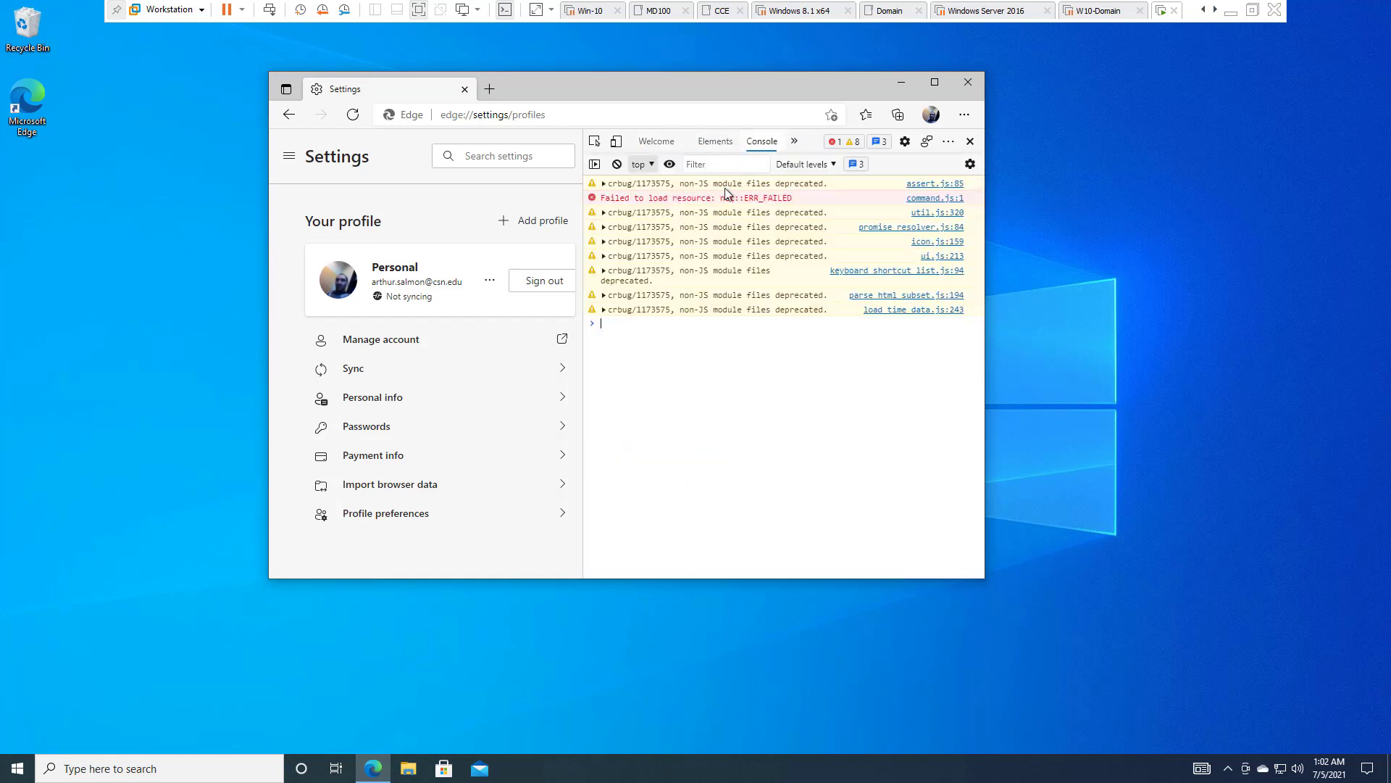
click(971, 142)
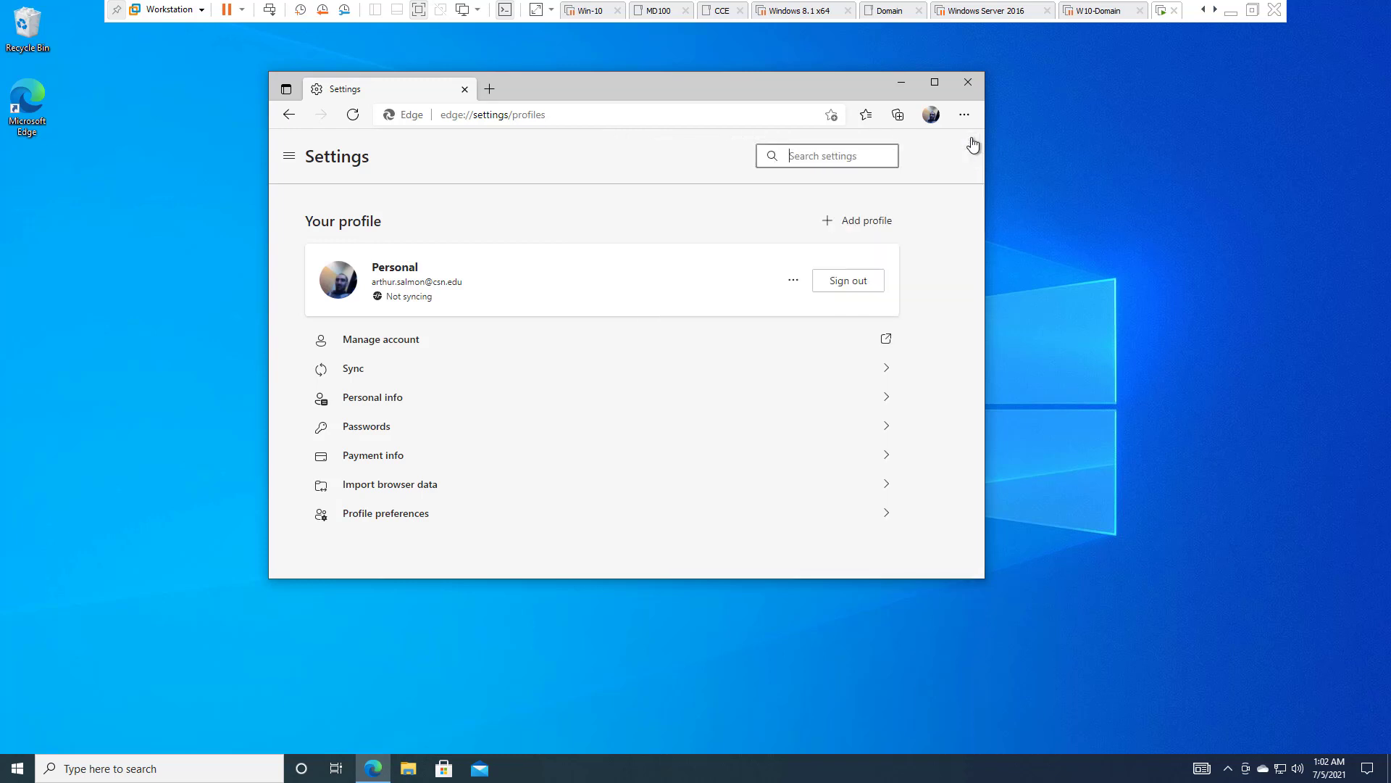
Open the Browser Task Manager and look through the list of running browser processes.
click(964, 114)
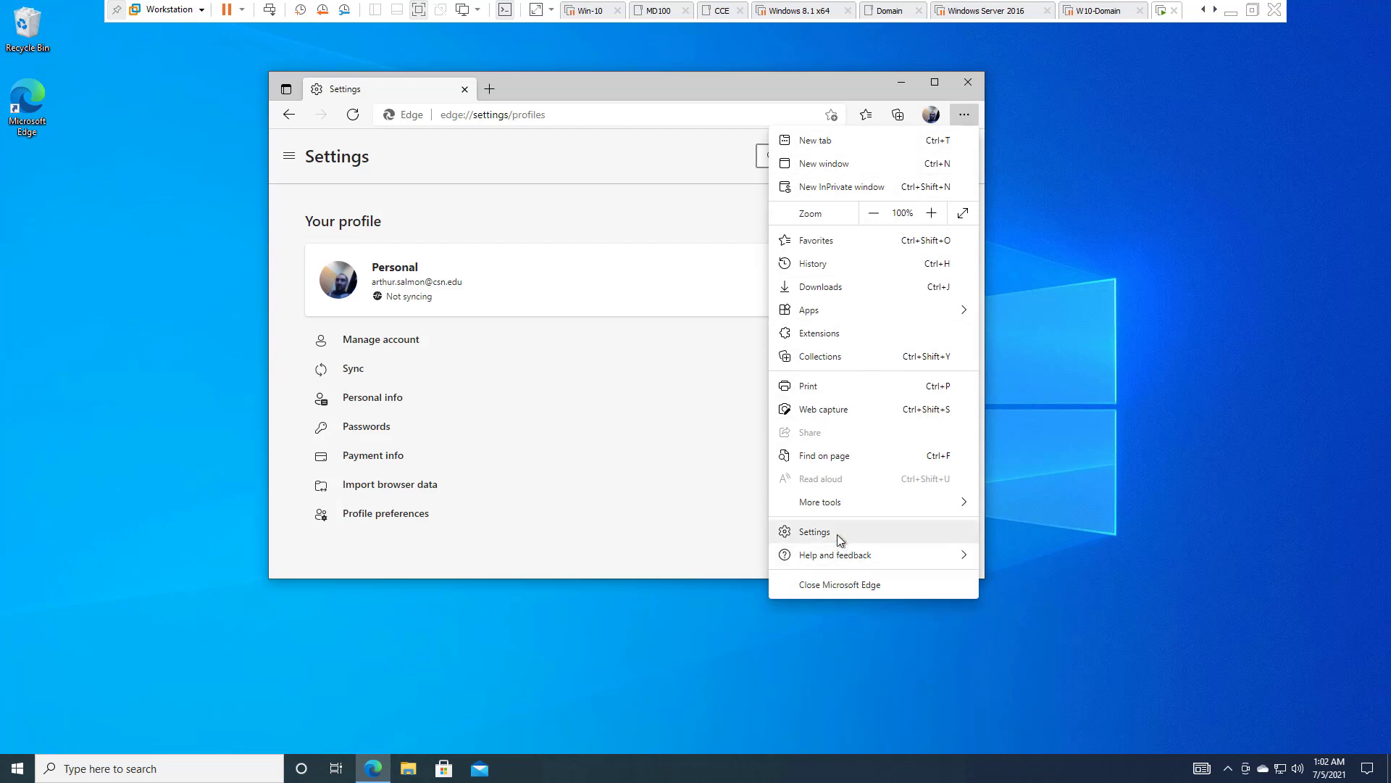
mouse_move(841, 505)
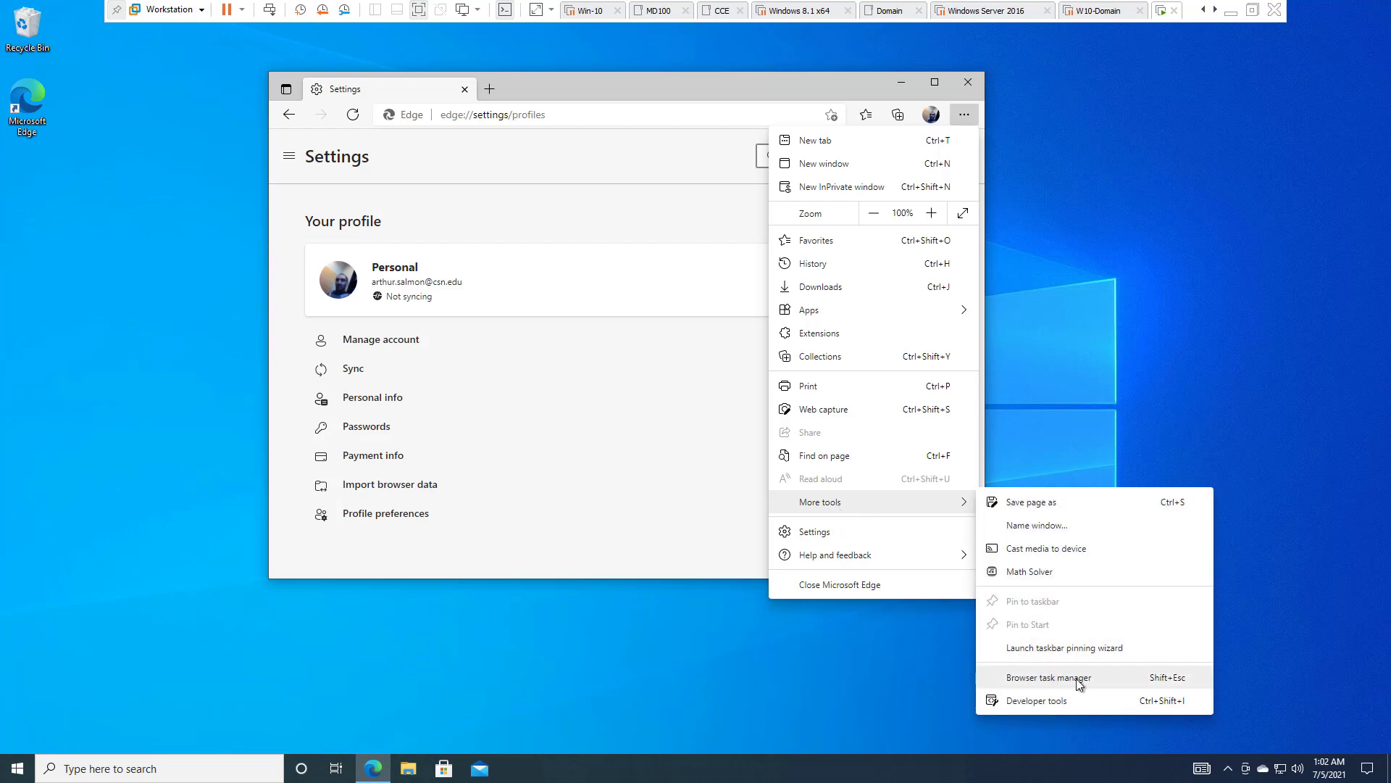
click(996, 681)
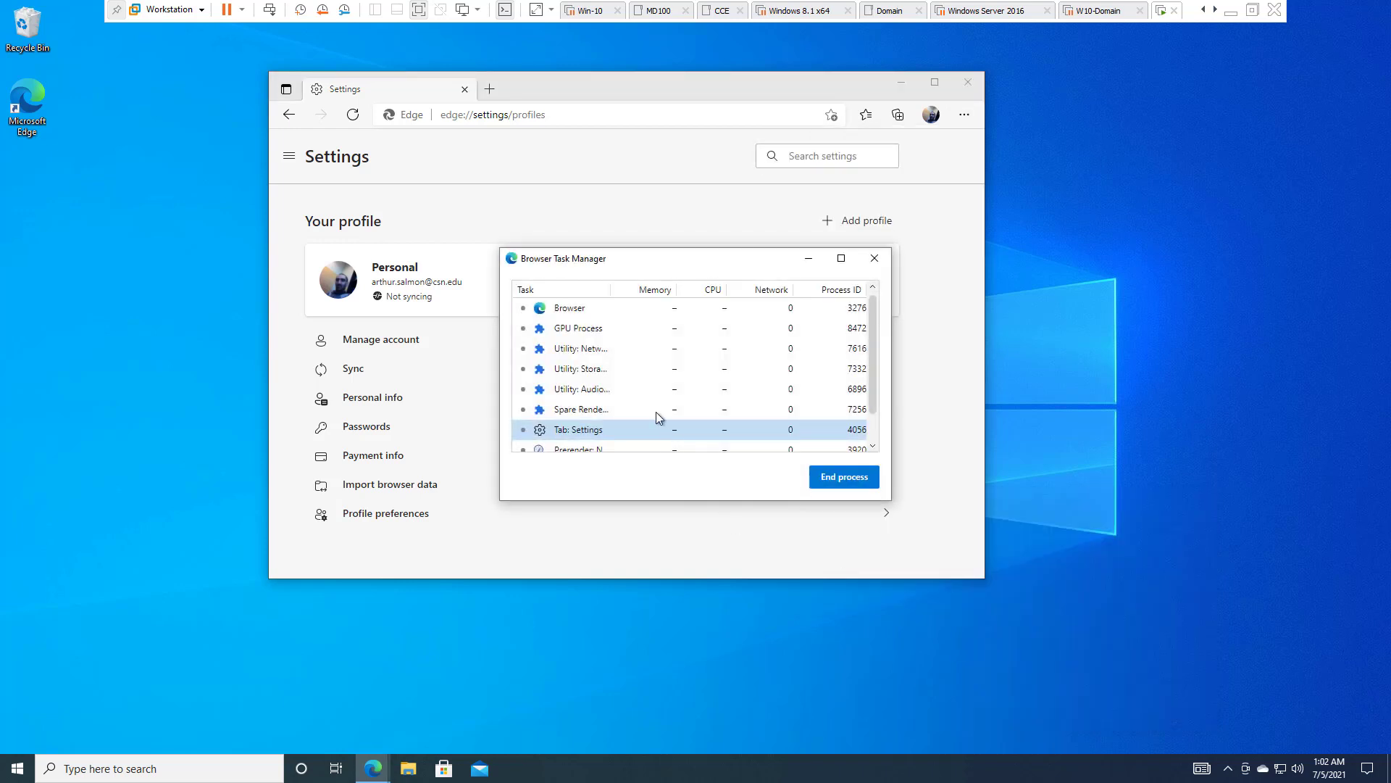
click(571, 310)
click(571, 397)
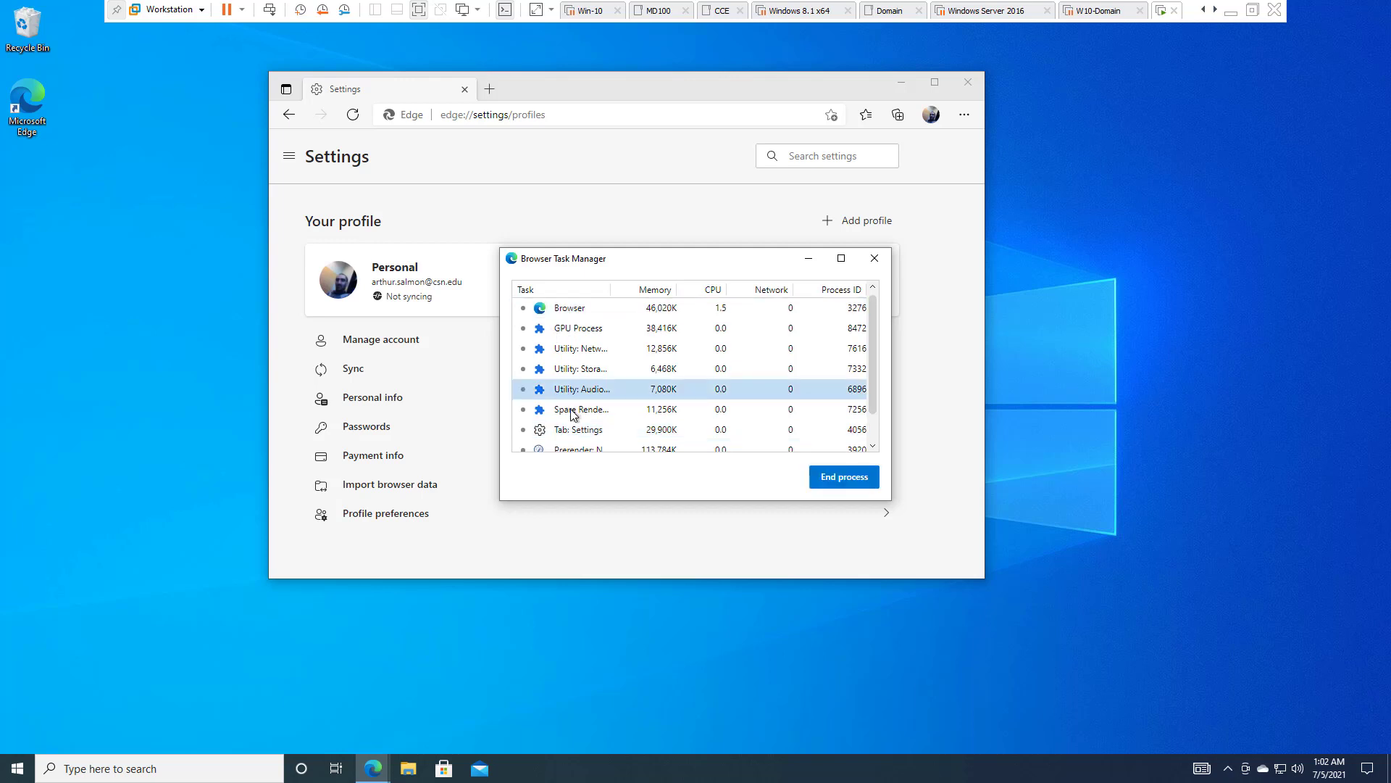
click(572, 410)
scroll(589, 424, down, 1)
scroll(703, 352, up, 1)
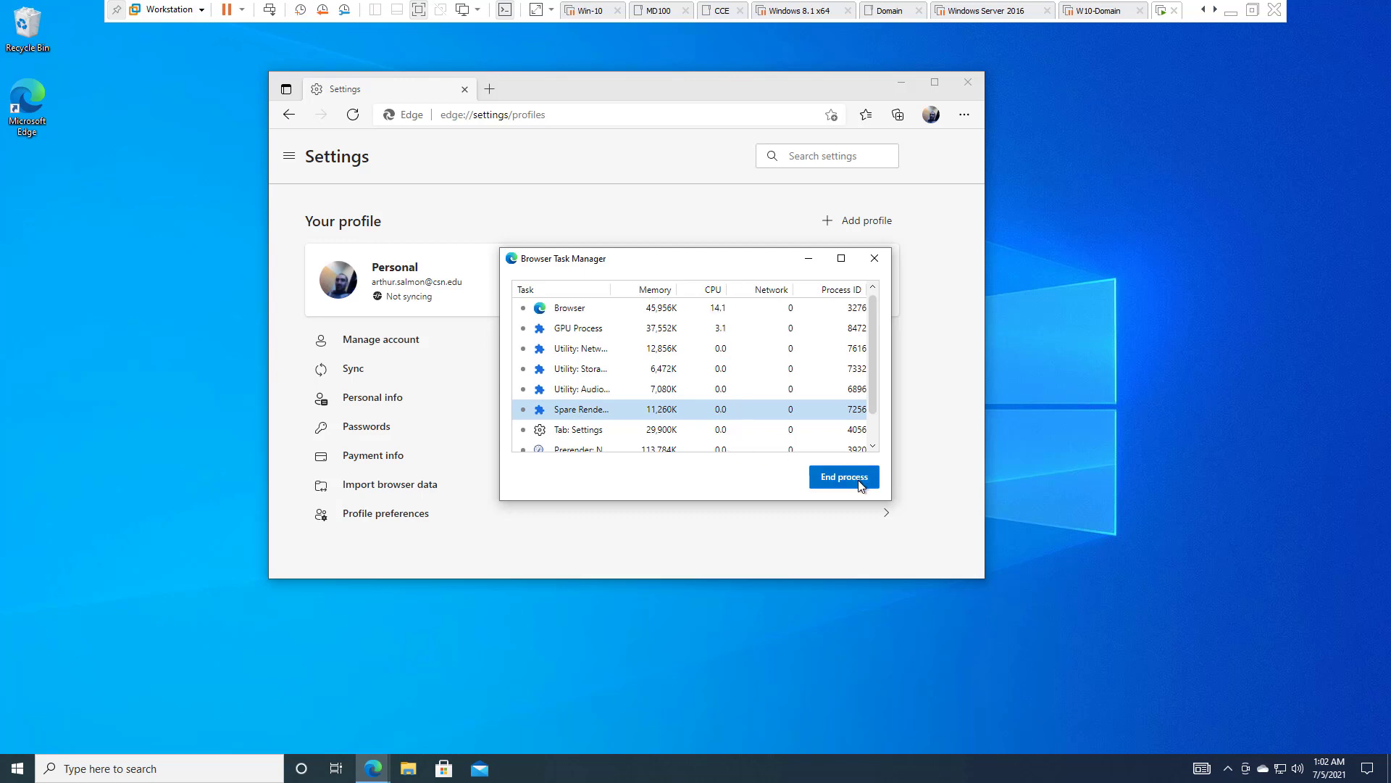
Enlarge the Browser Task Manager, review the columns available for its process list, and close it.
drag(891, 502, 1077, 602)
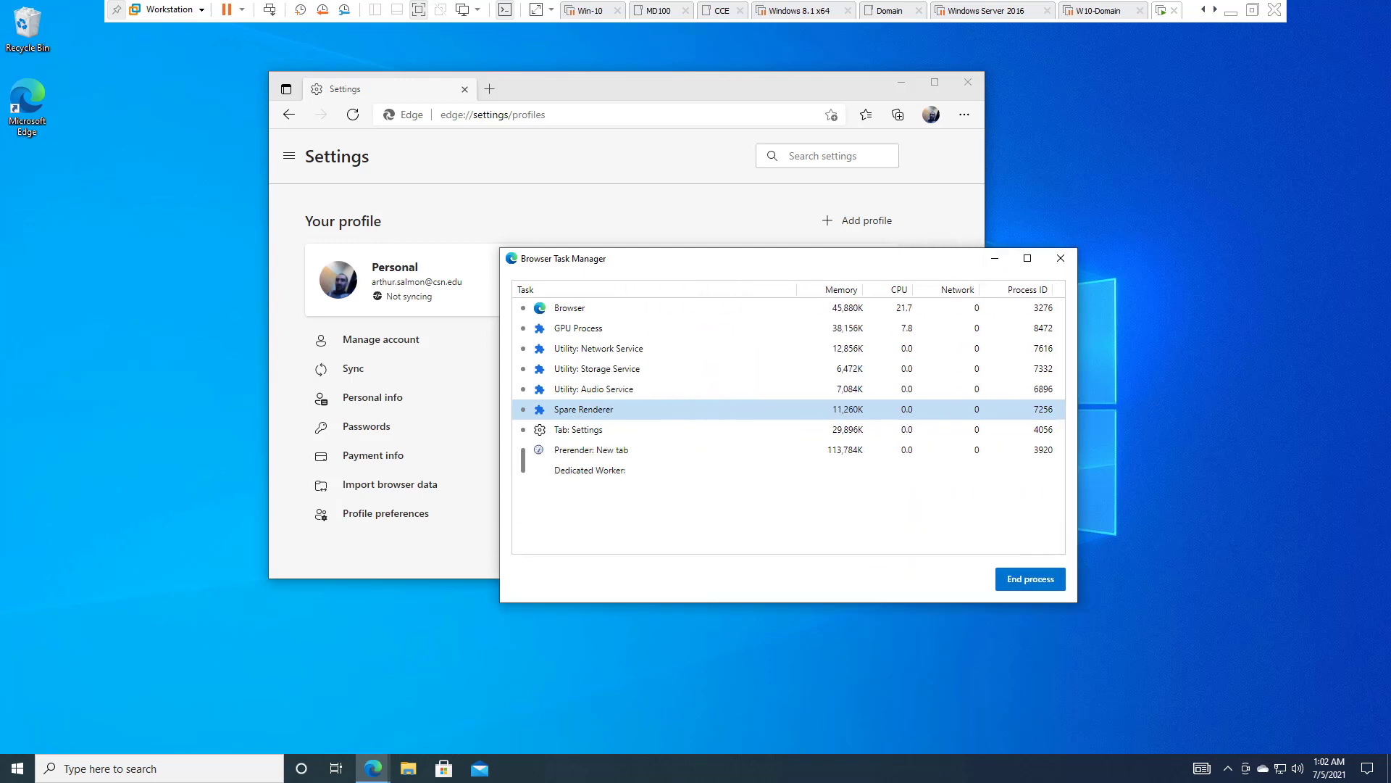
click(563, 472)
click(564, 430)
right_click(565, 432)
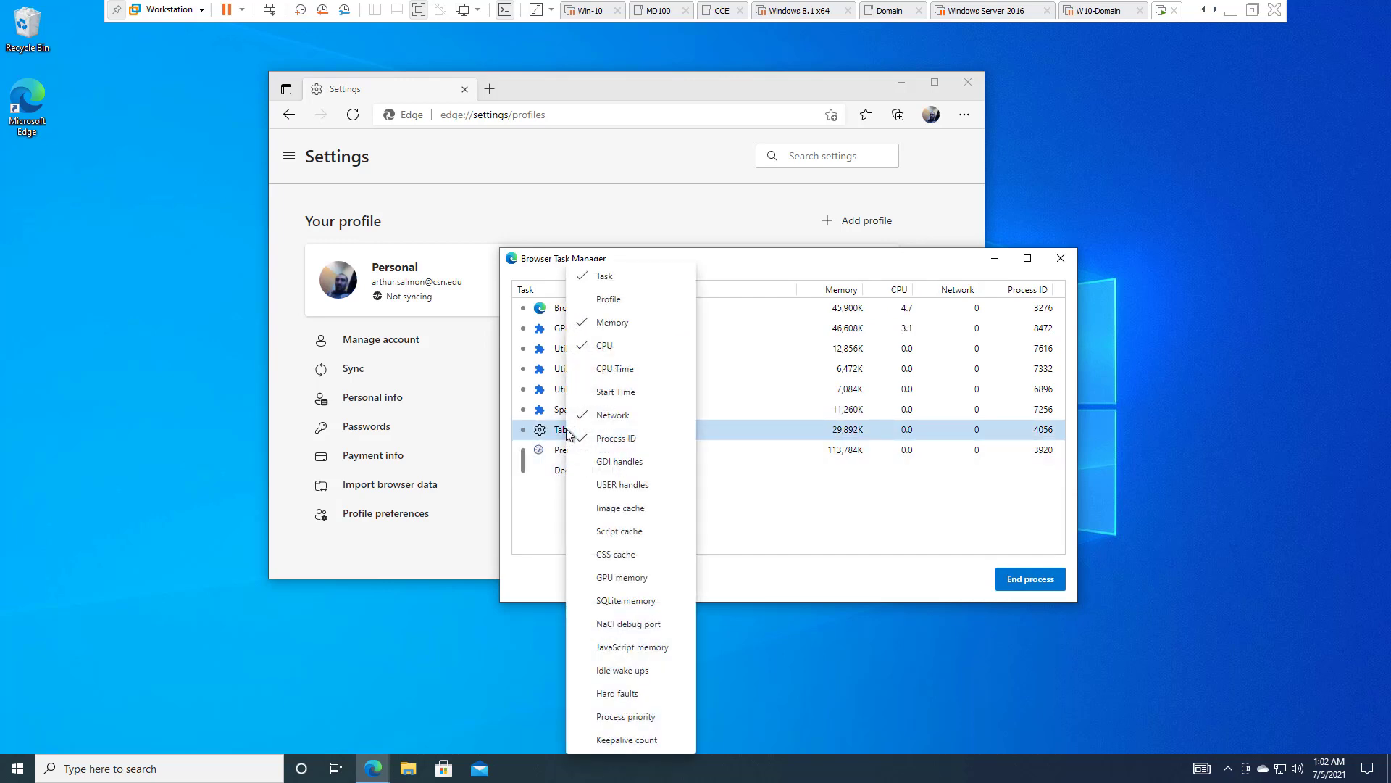
click(548, 520)
click(590, 375)
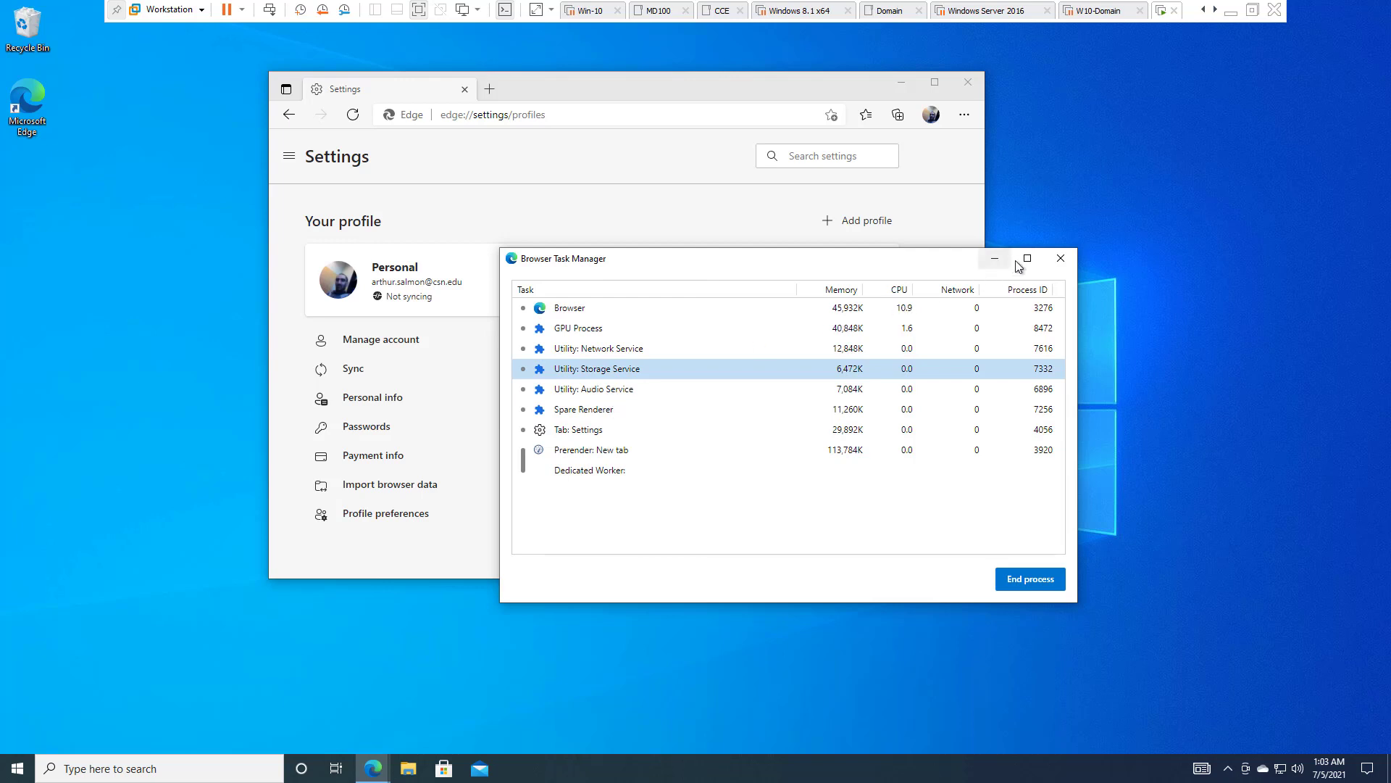
click(1057, 265)
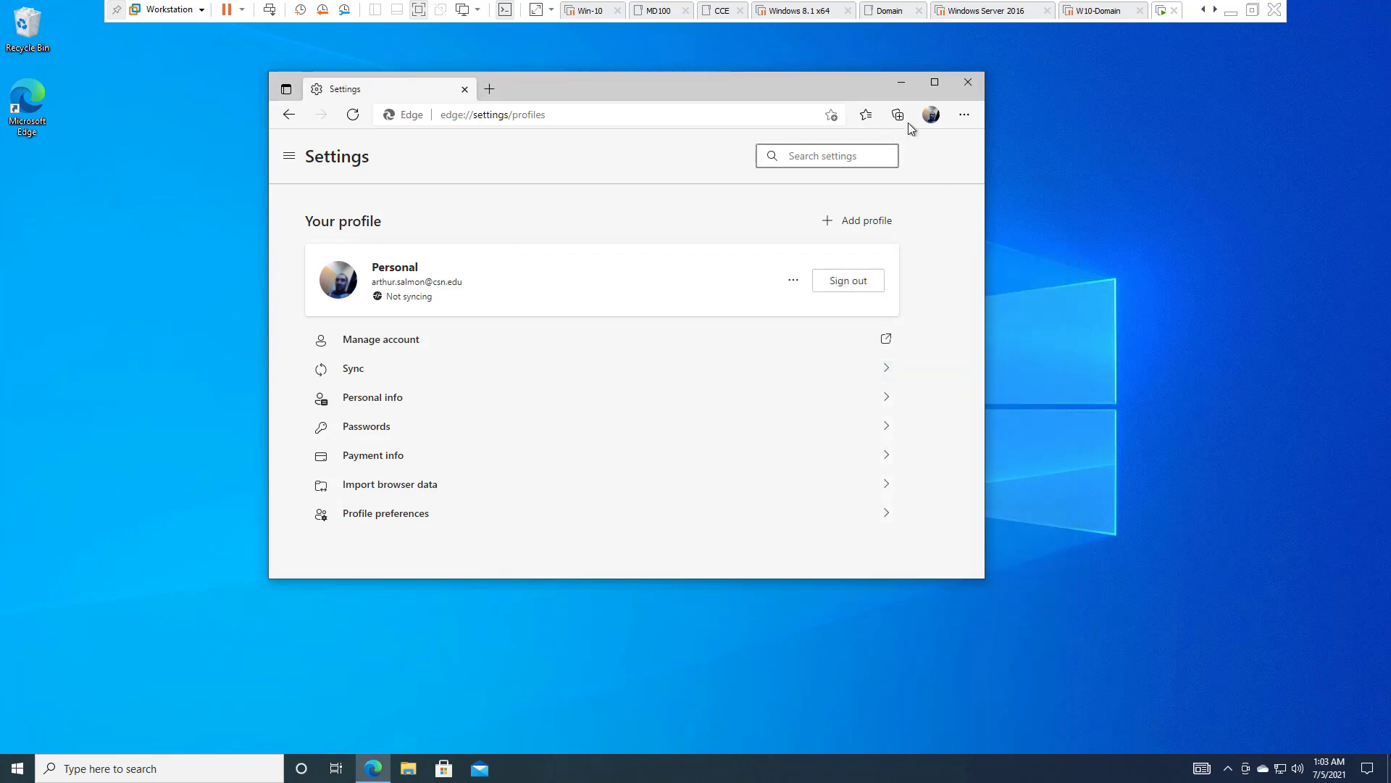
Look at the app management options and open the Collections pane.
click(964, 115)
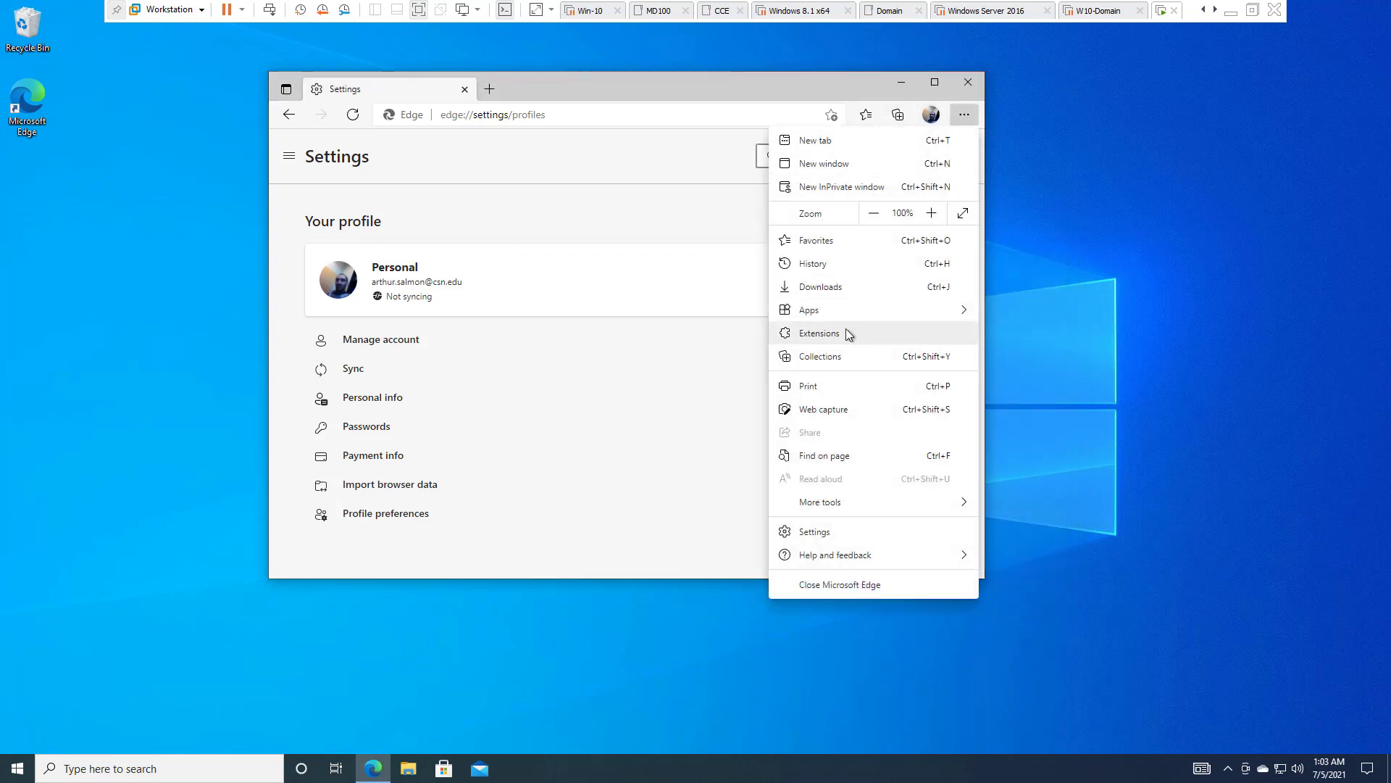
mouse_move(846, 310)
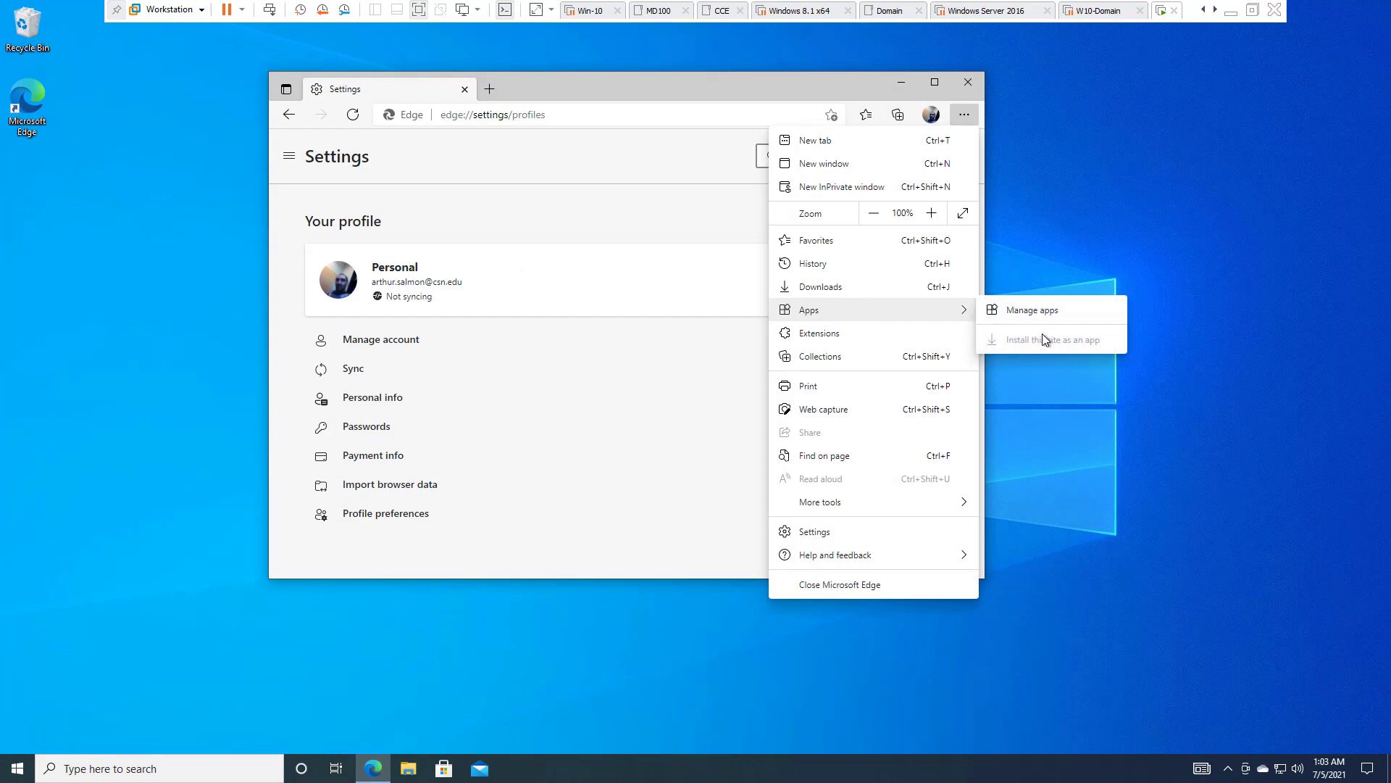
click(926, 354)
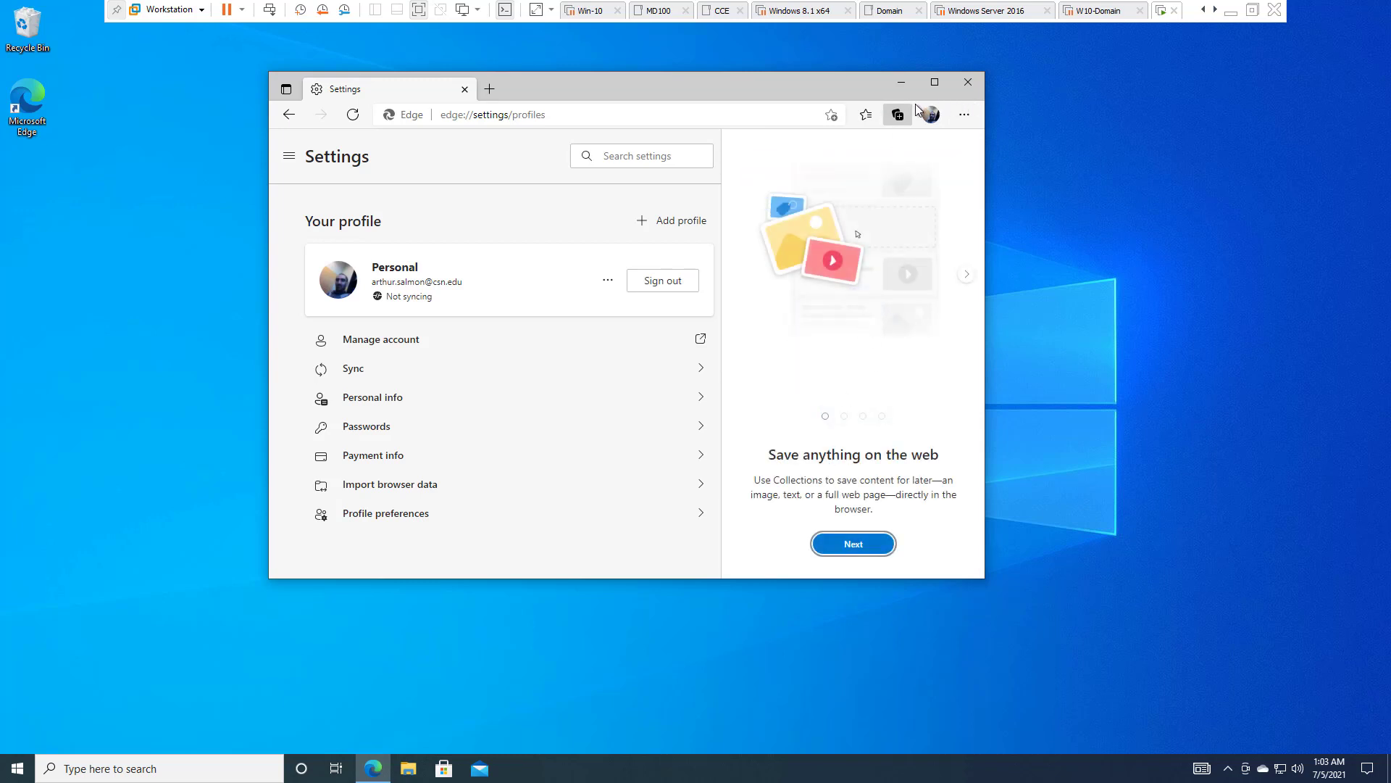
click(800, 116)
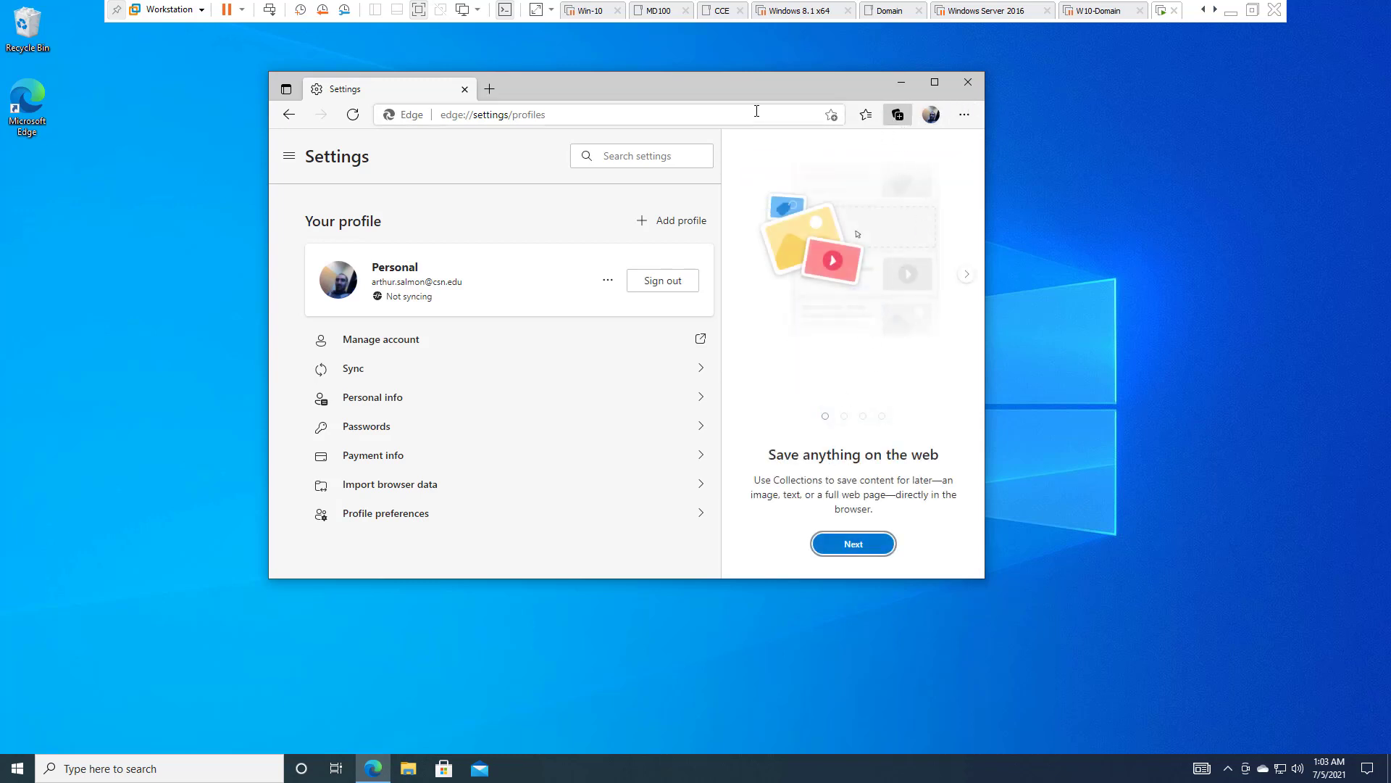
Hide the Collections button from the toolbar.
right_click(898, 116)
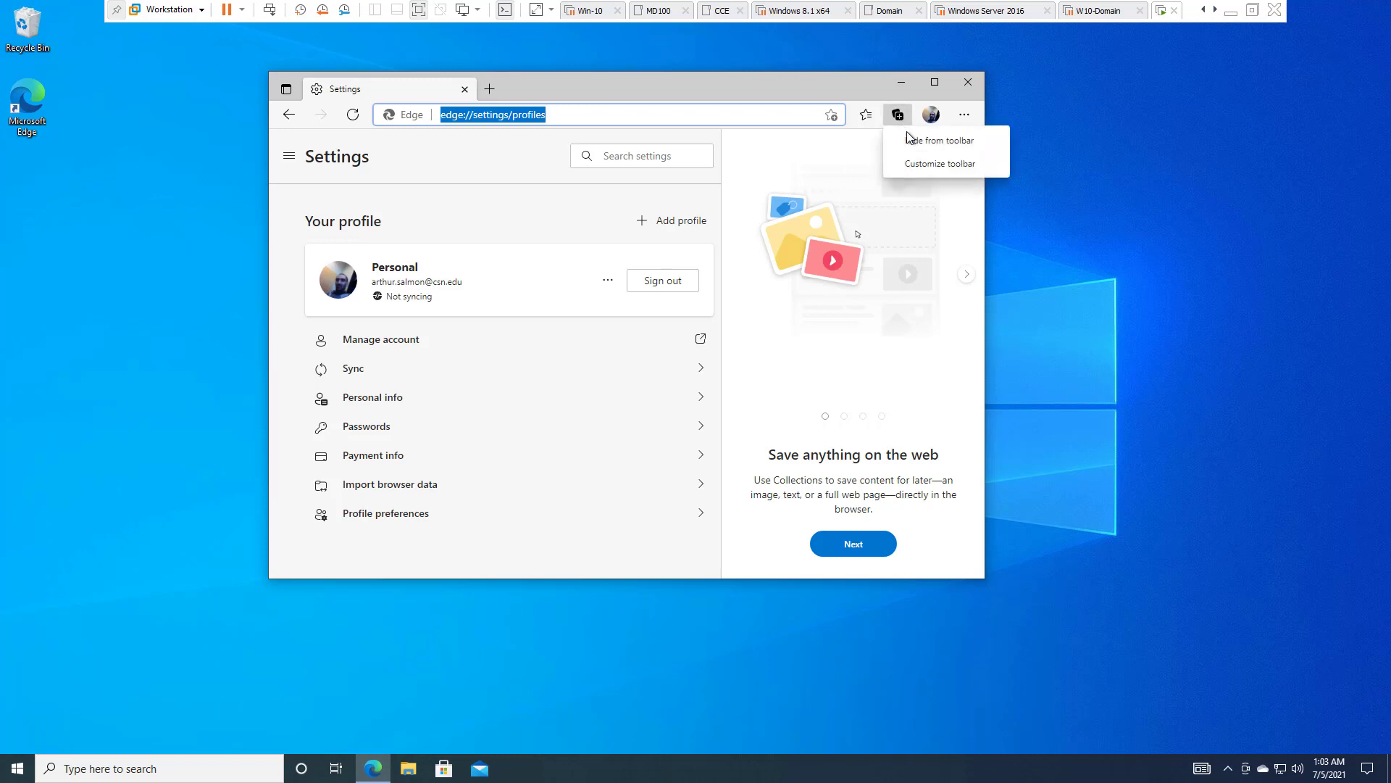
click(902, 136)
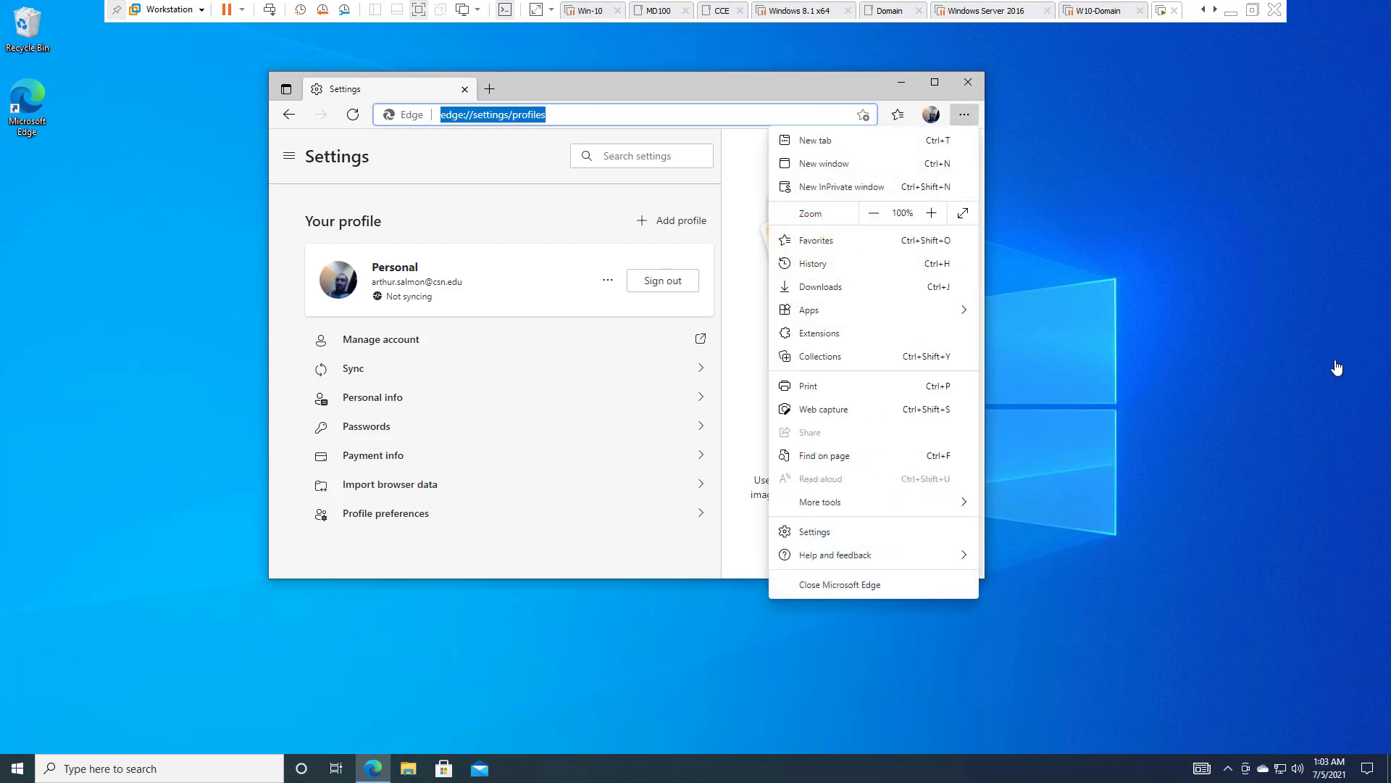
click(837, 118)
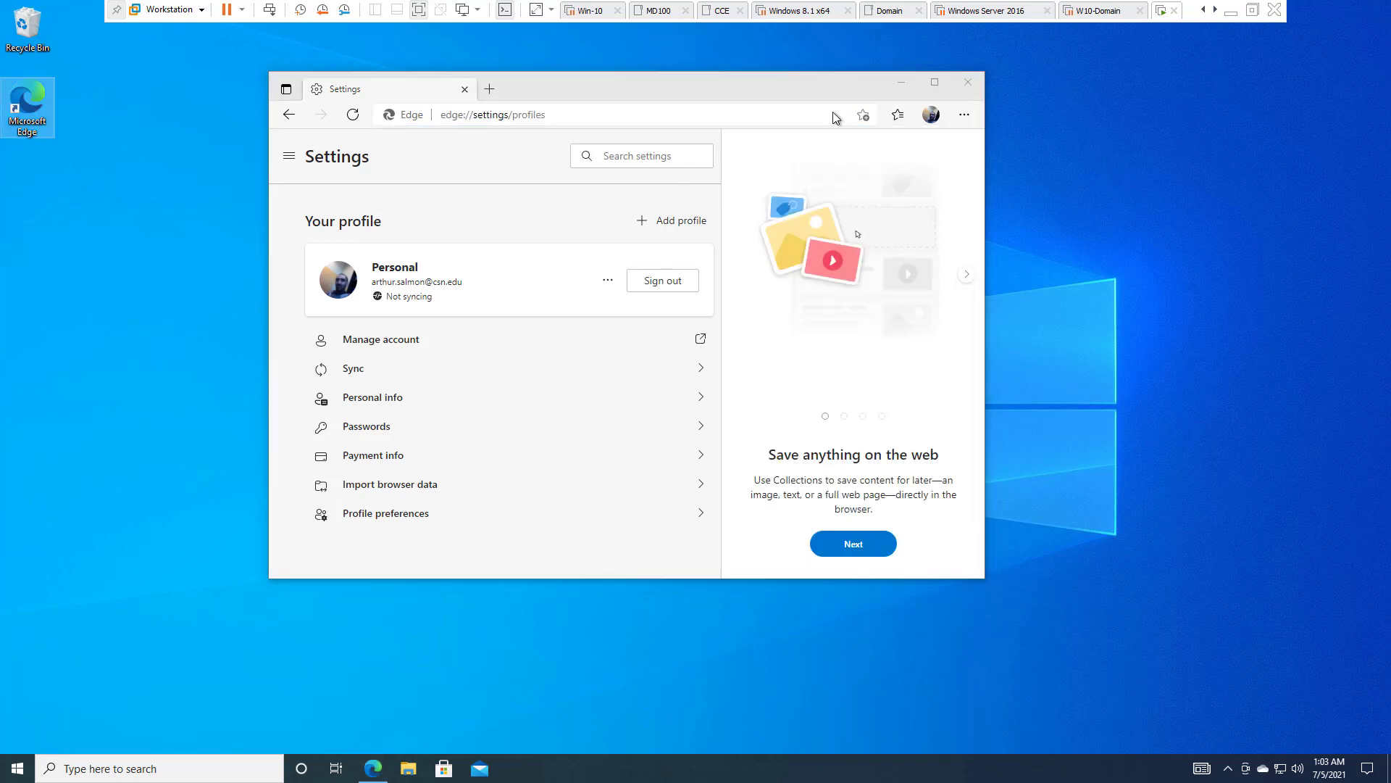
View the site security information for the Edge settings page and dismiss it.
click(398, 116)
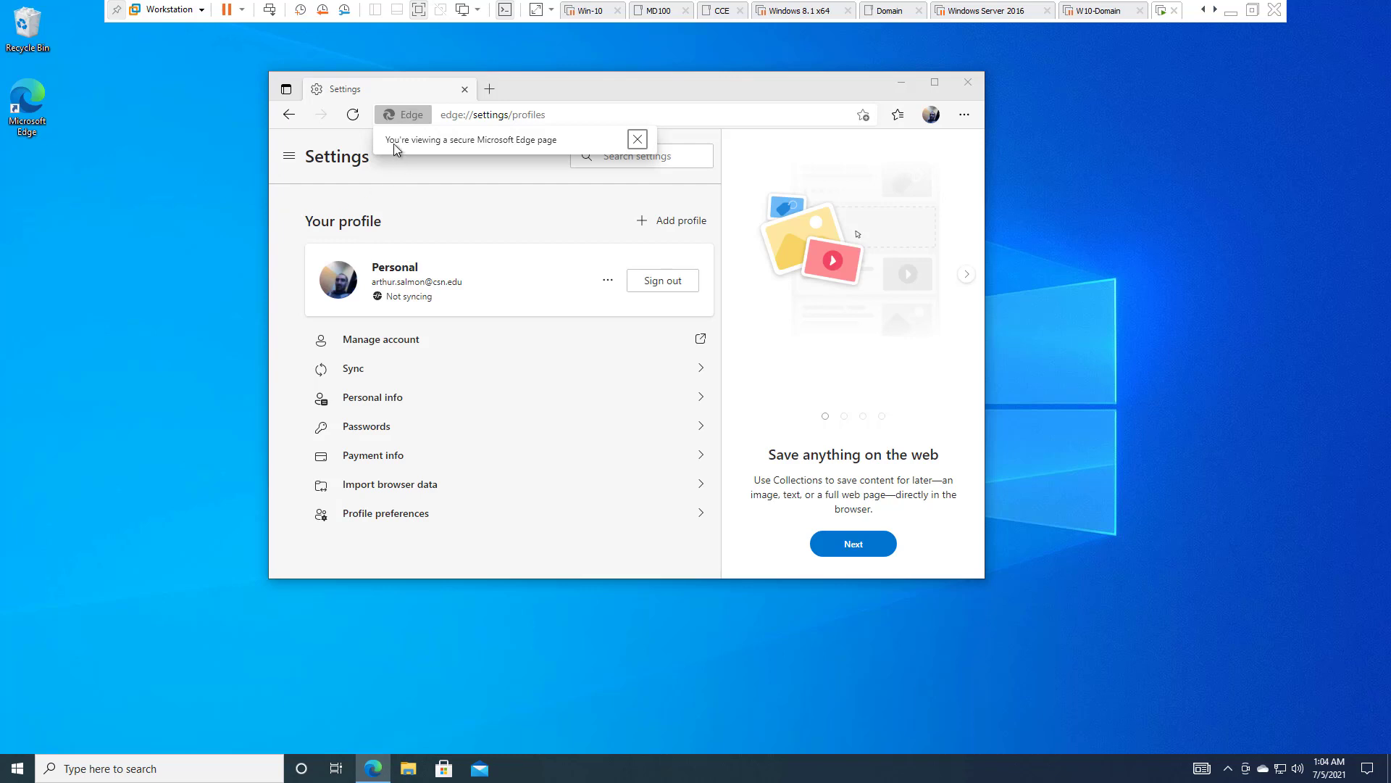
click(413, 120)
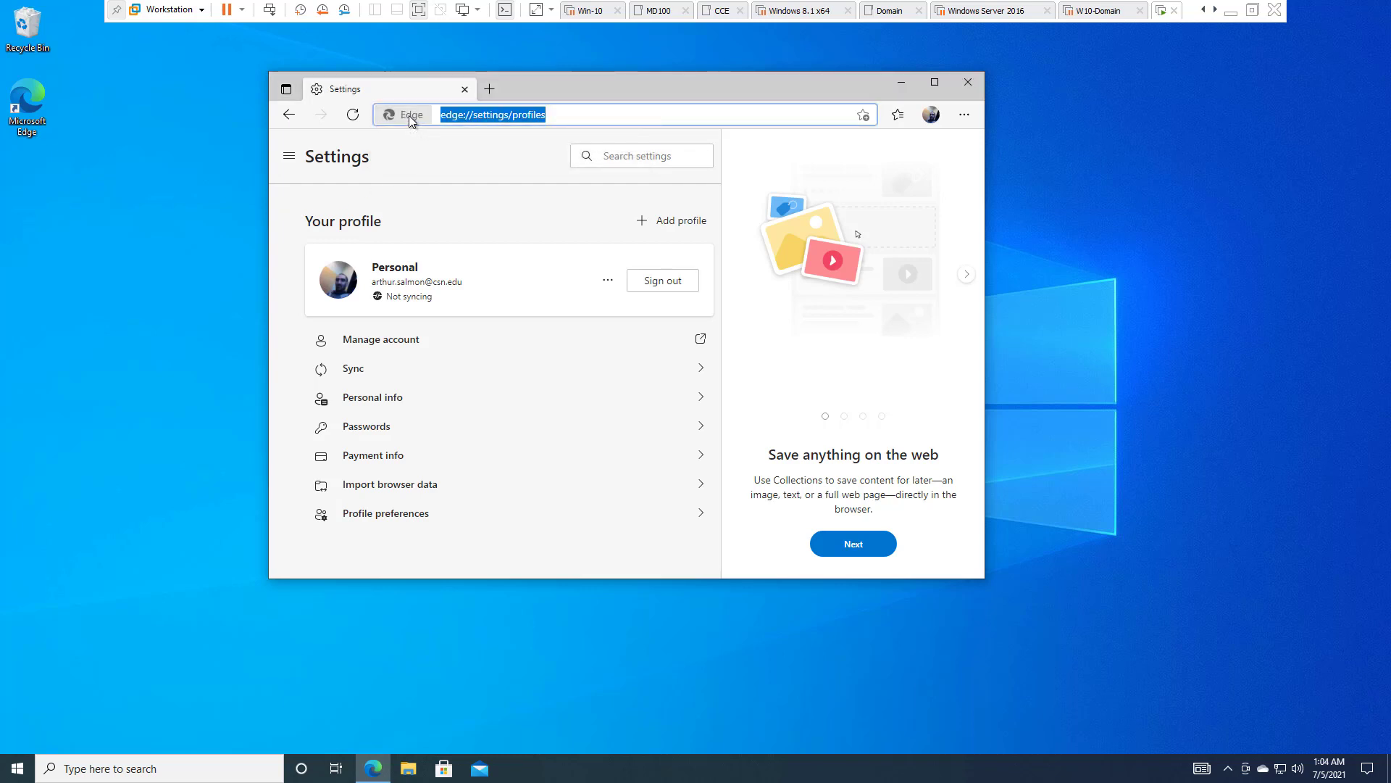
click(413, 120)
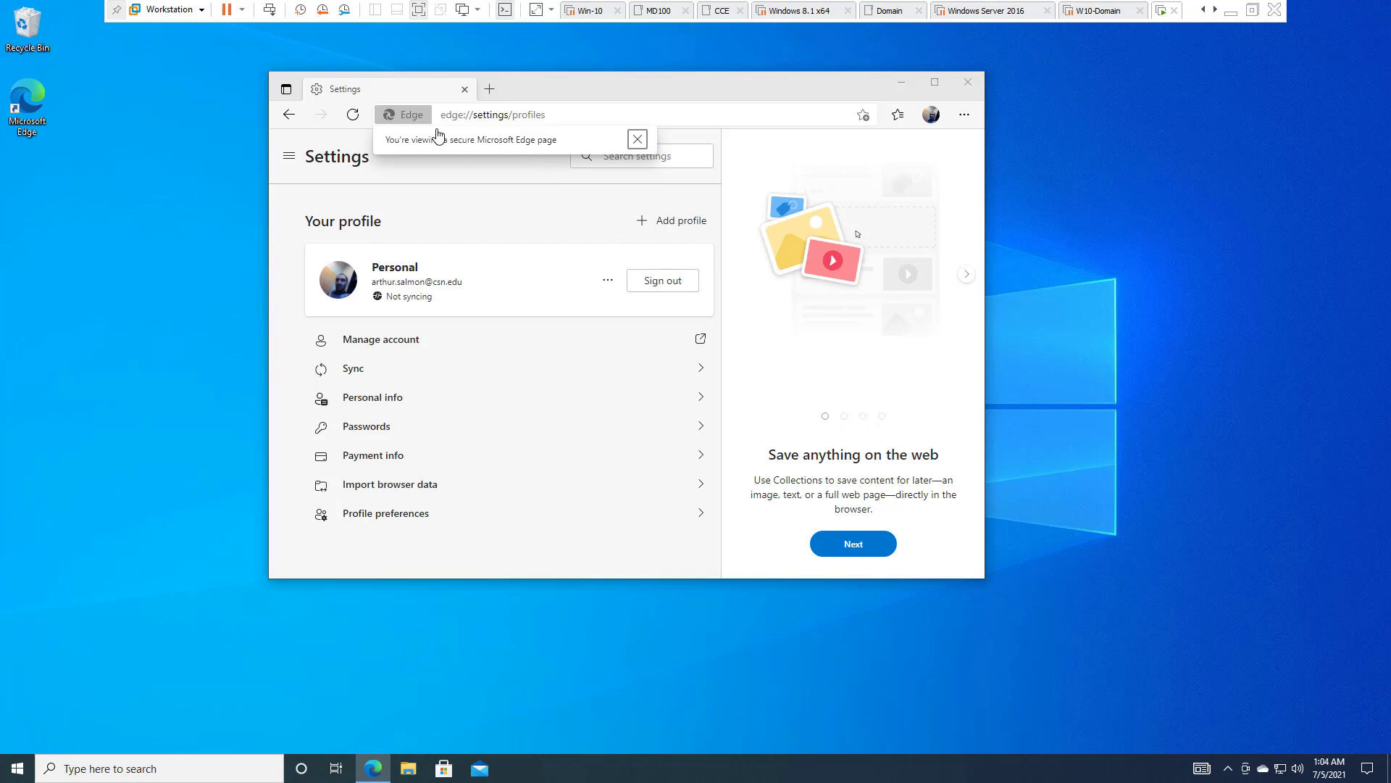
click(450, 163)
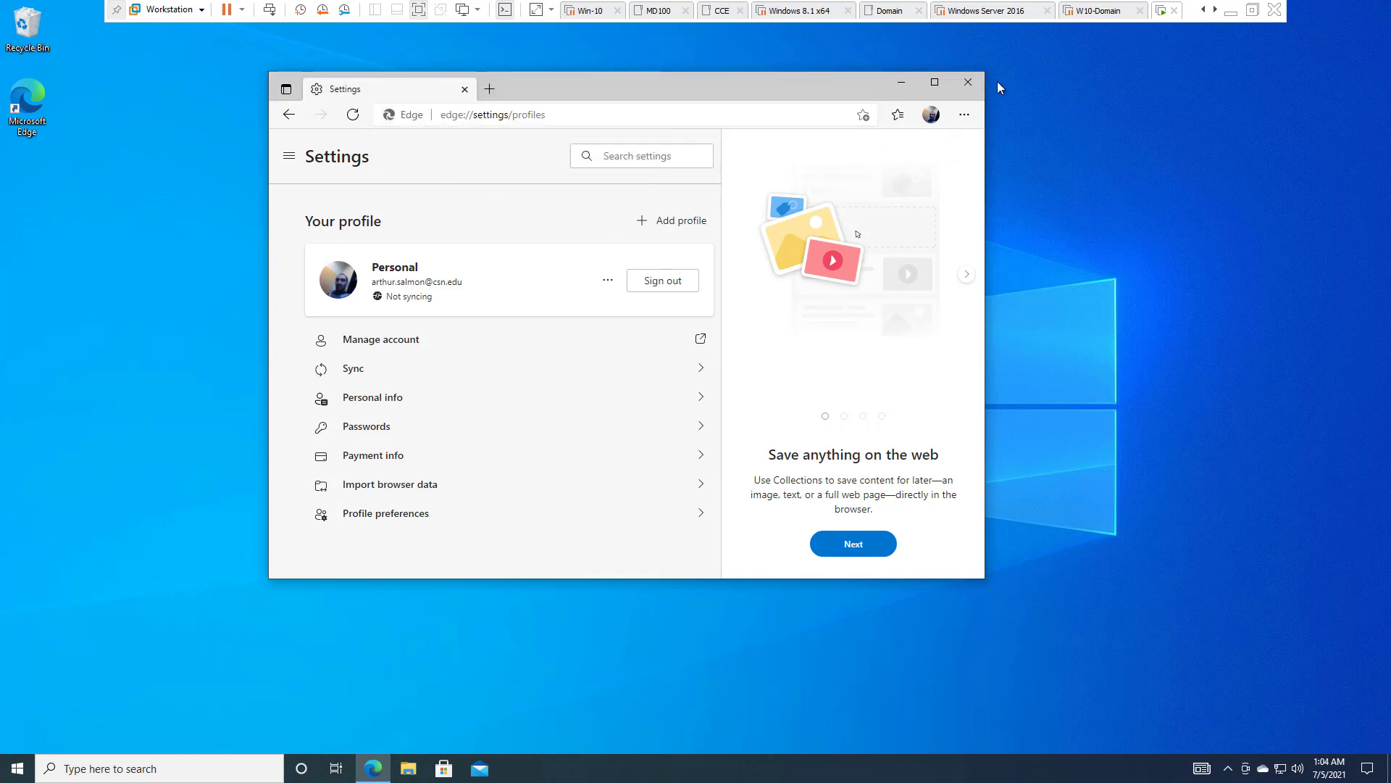
Close and relaunch Edge, and return to its settings page.
key(alt+F4)
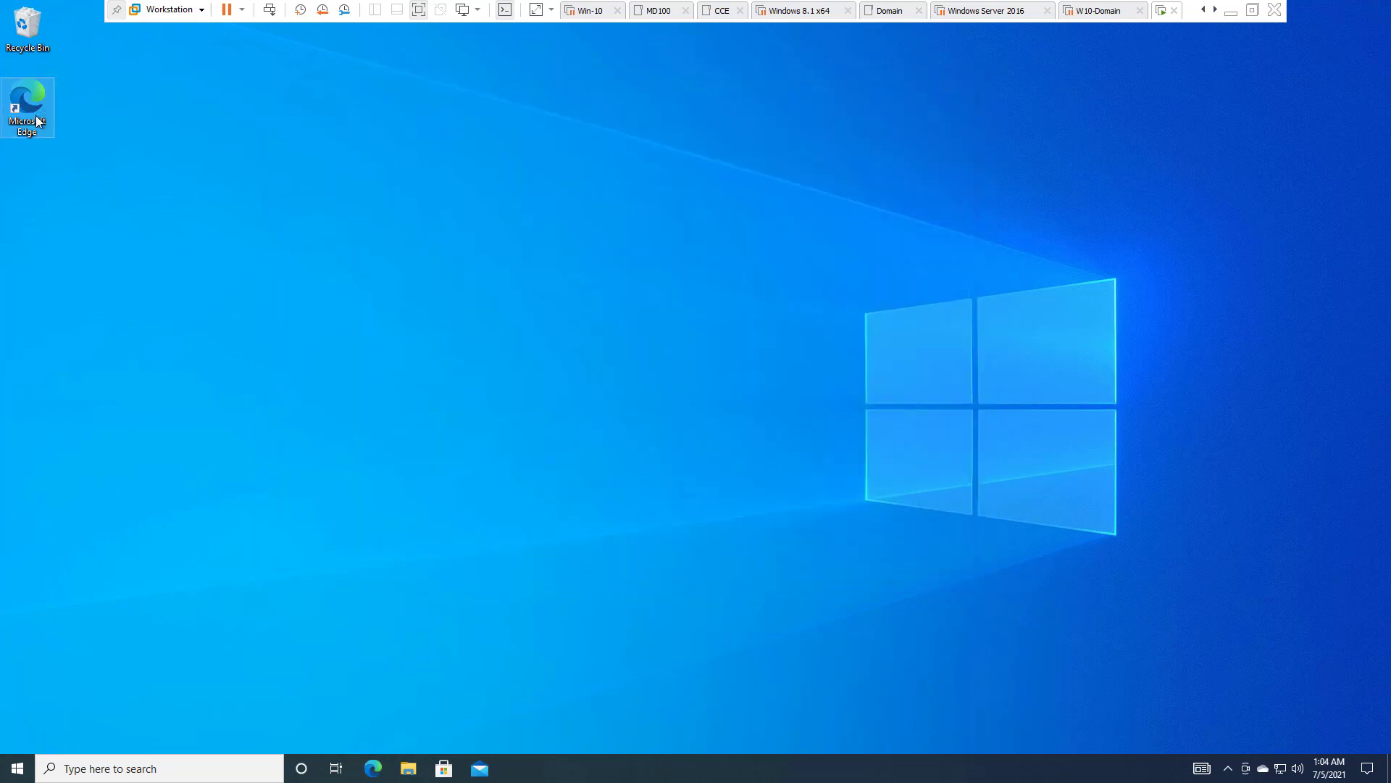
double_click(37, 121)
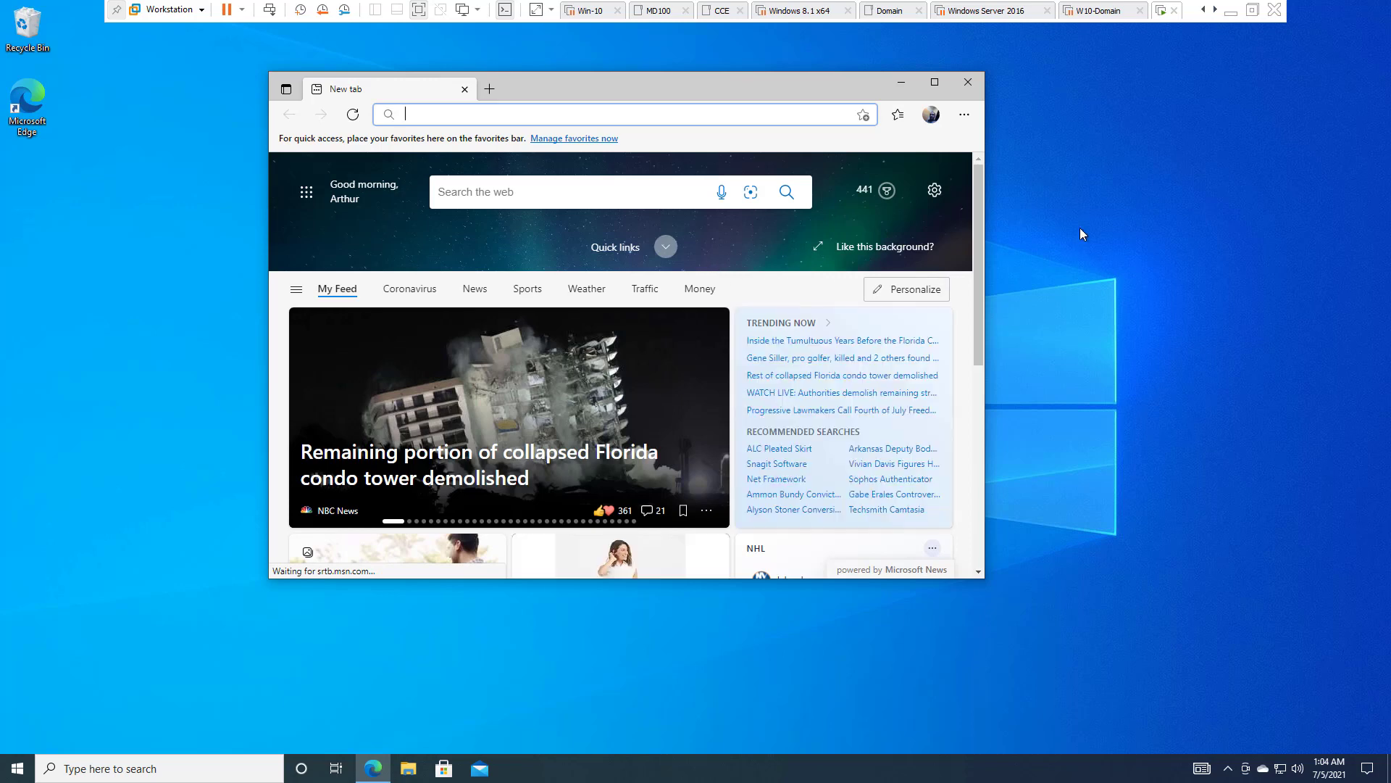
click(966, 115)
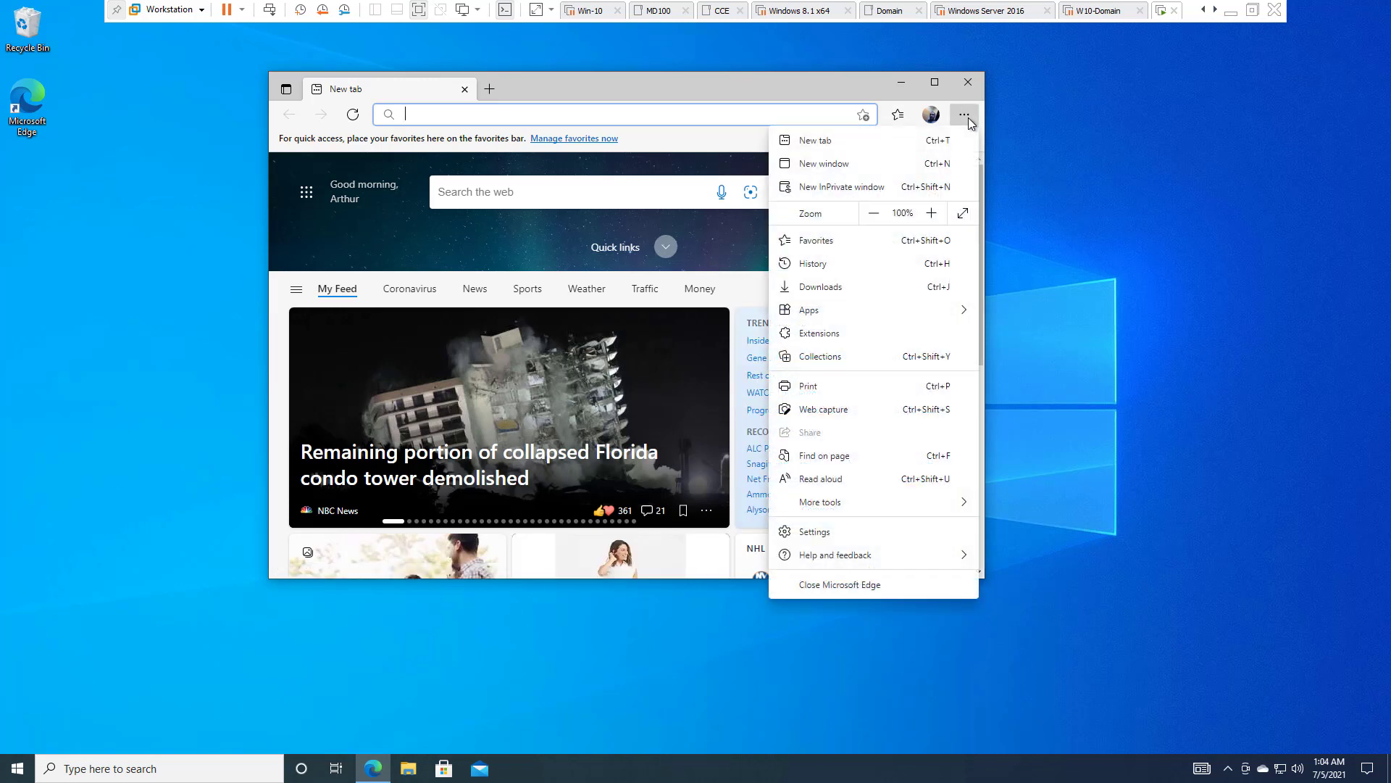
click(888, 531)
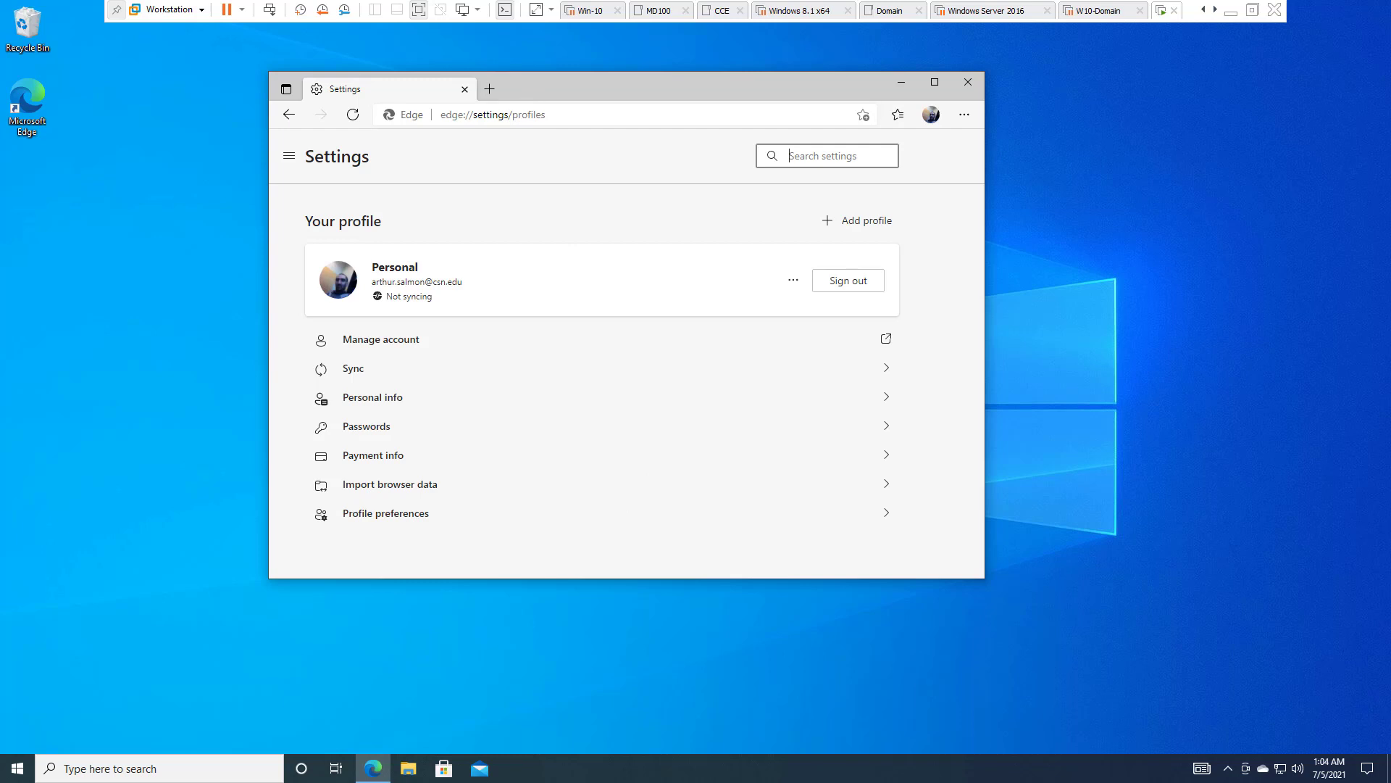
Reposition and enlarge the settings window so the category list fits, and open the Default browser settings.
drag(528, 88, 404, 58)
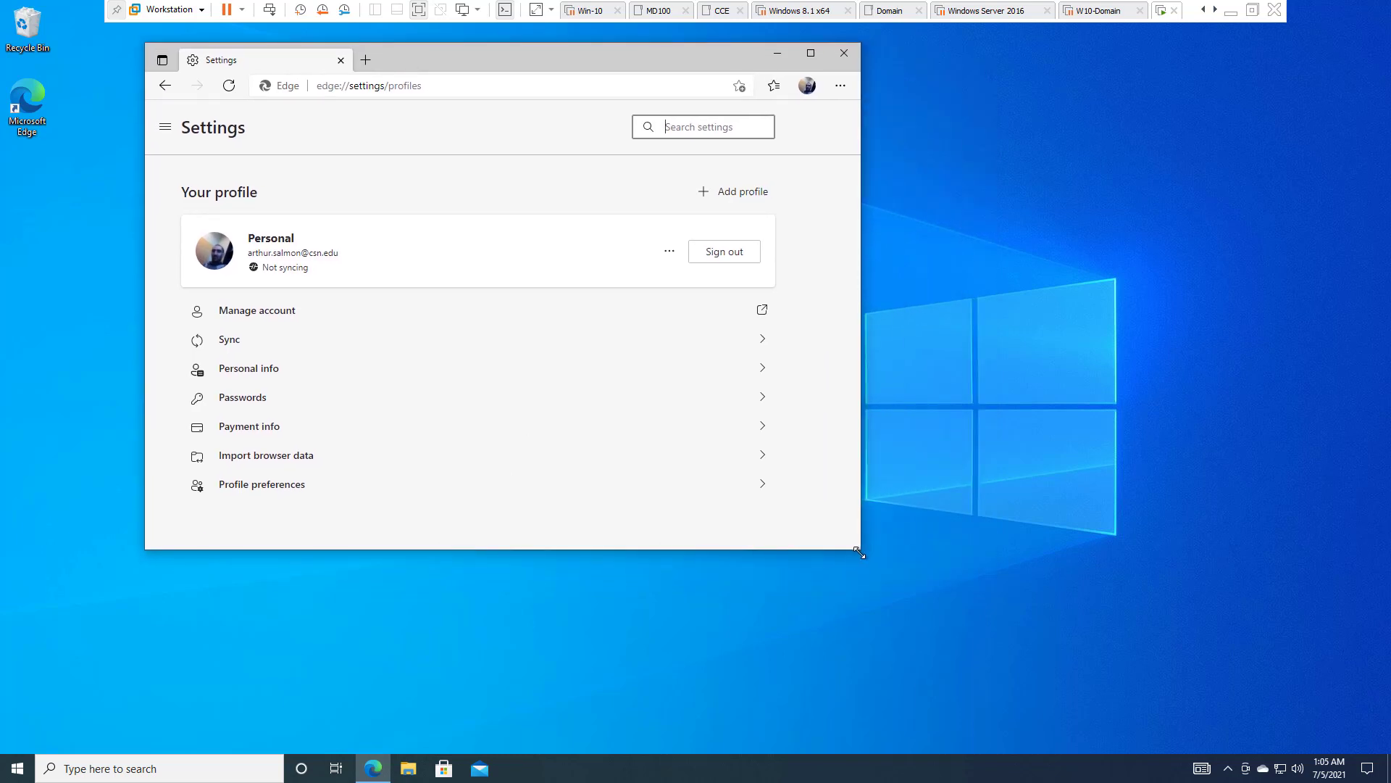
drag(860, 552, 1051, 655)
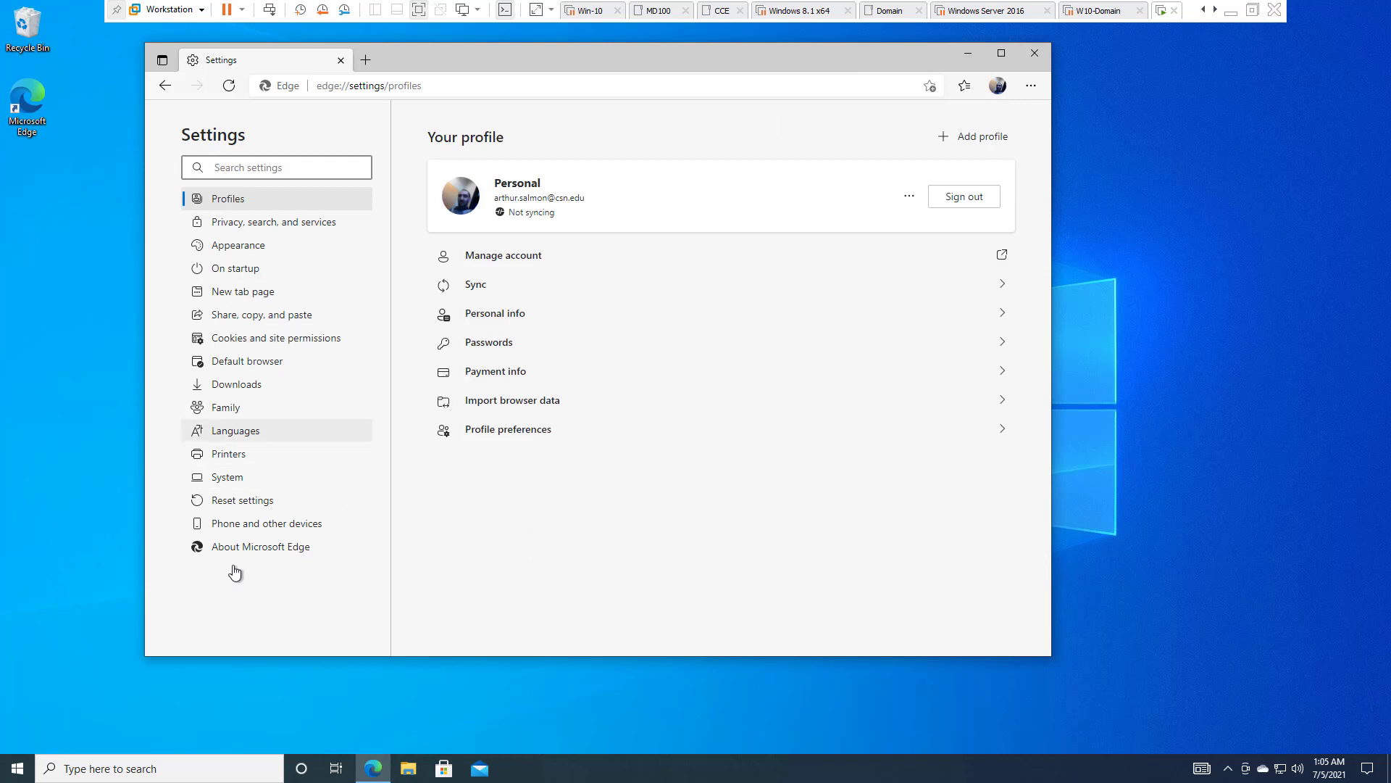
click(236, 366)
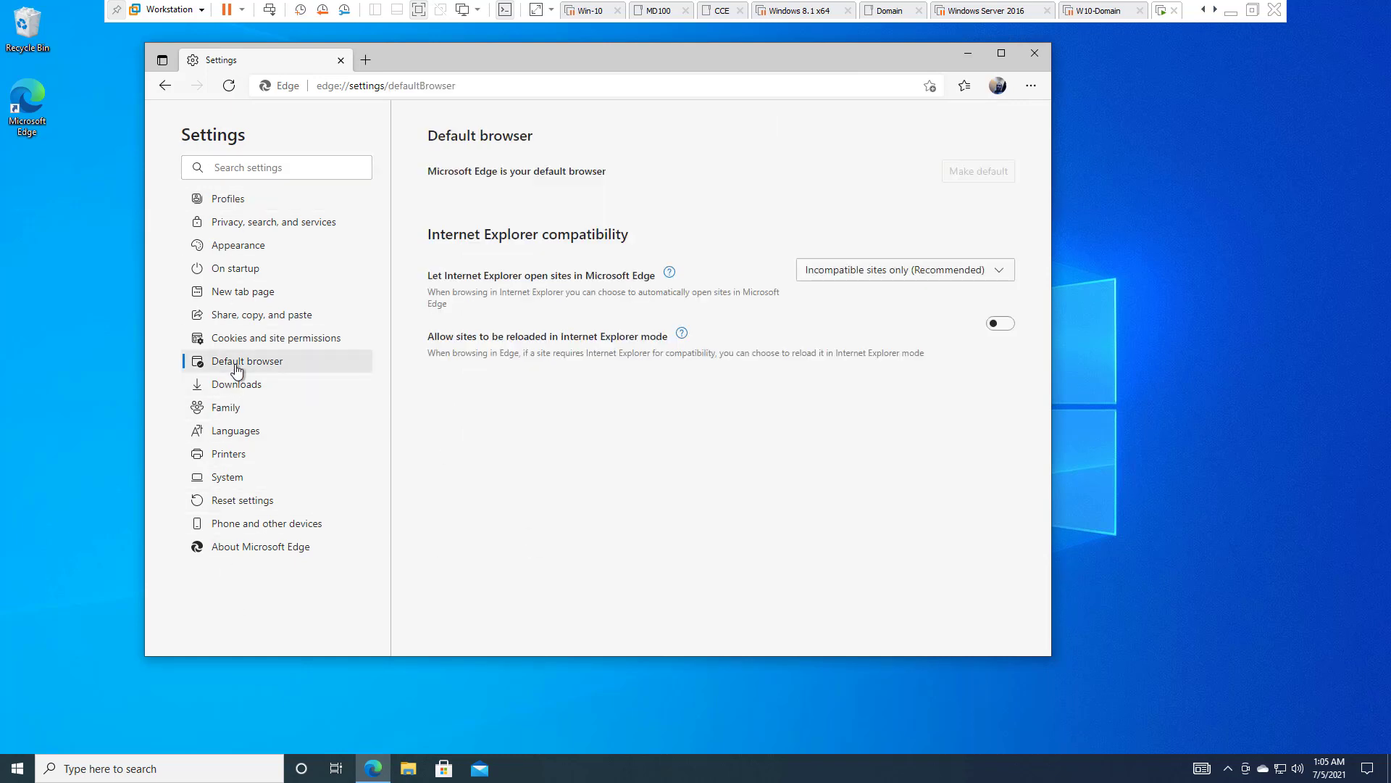
Allow sites to be reloaded in Internet Explorer mode and restart the browser to apply the setting.
click(507, 348)
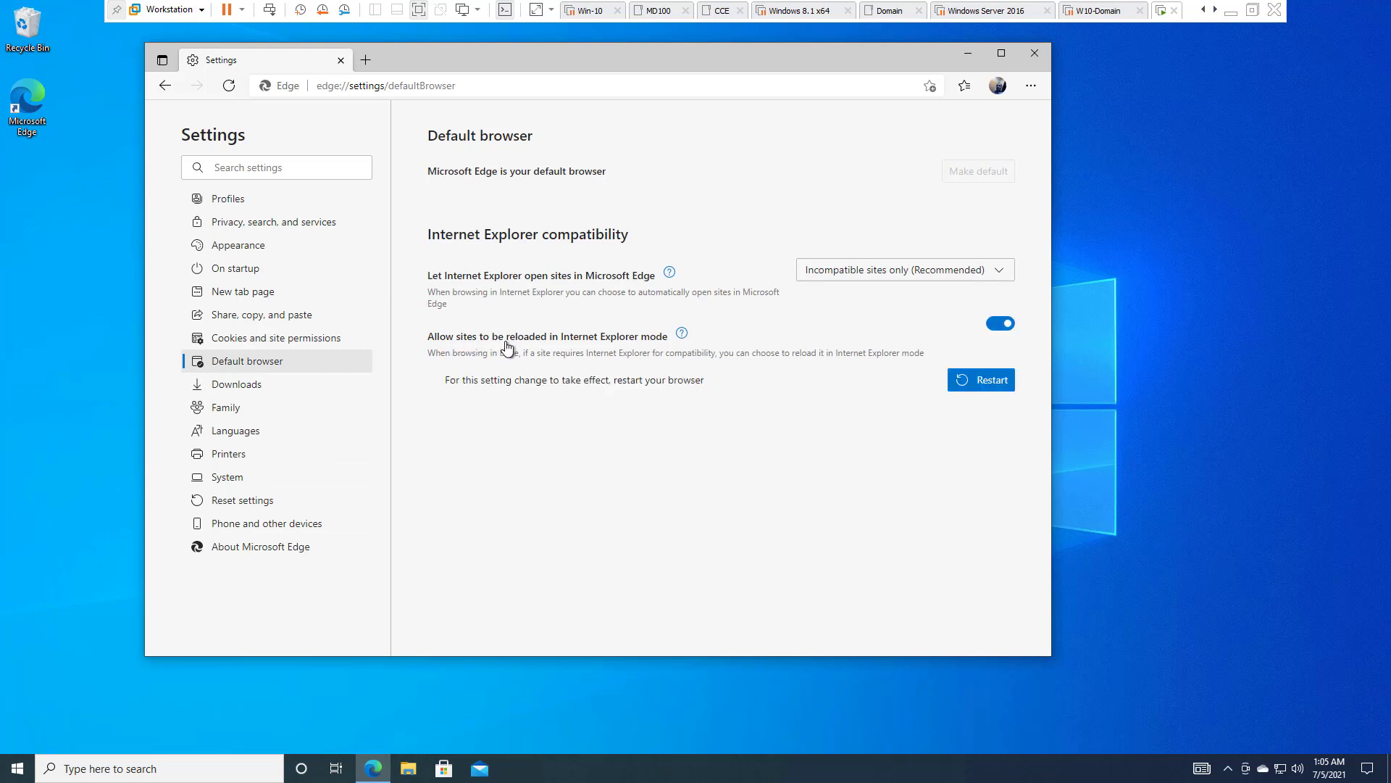
click(1004, 325)
click(994, 326)
click(991, 382)
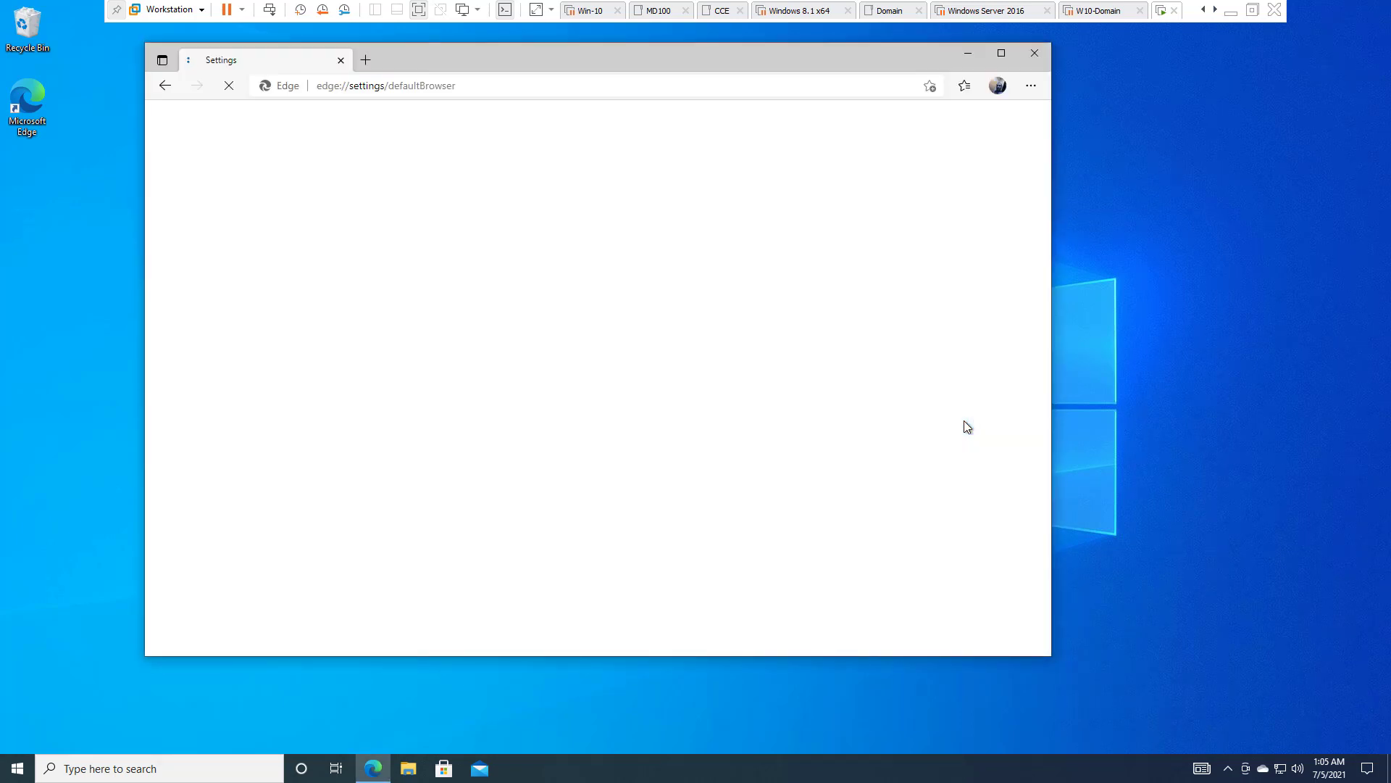
click(281, 91)
click(281, 91)
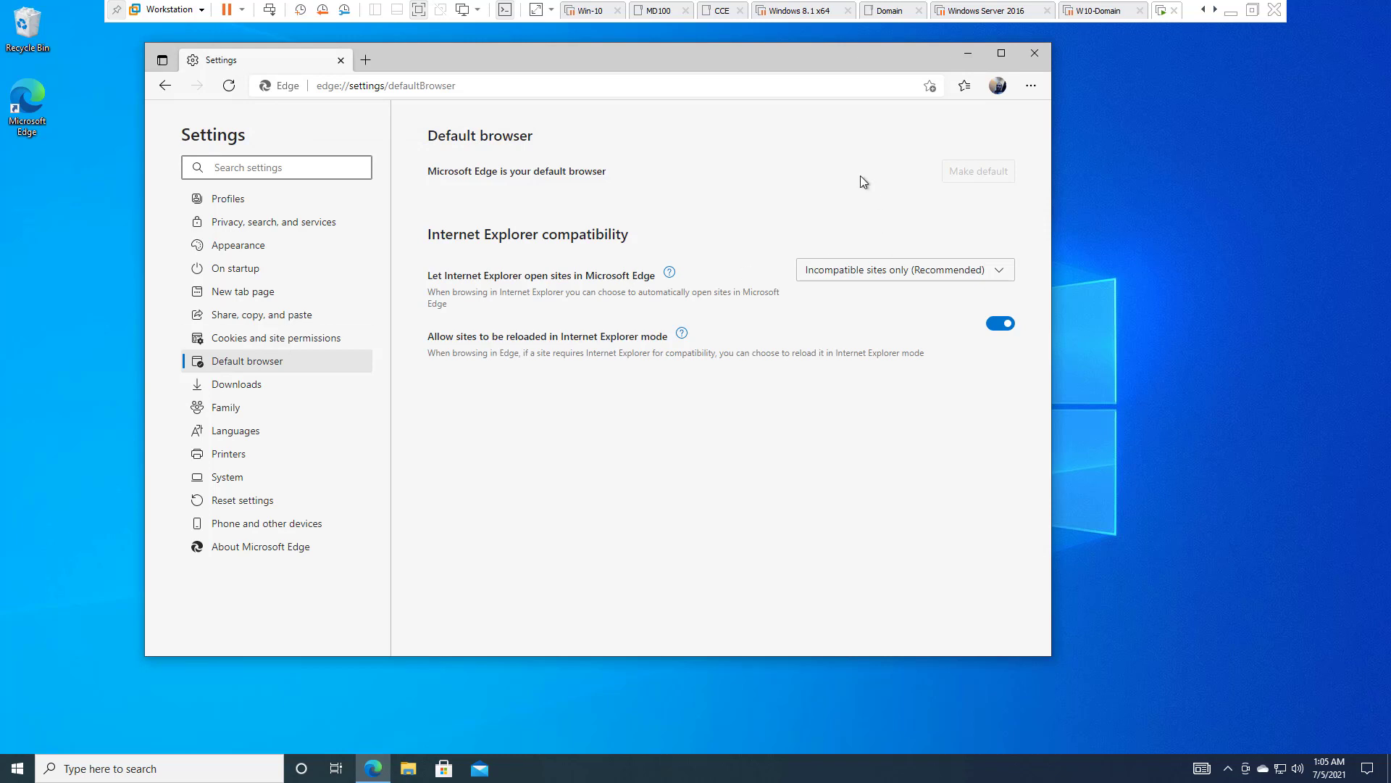
Check the additional tools for the Internet Explorer mode reload command and open google.com in a new tab.
click(1037, 92)
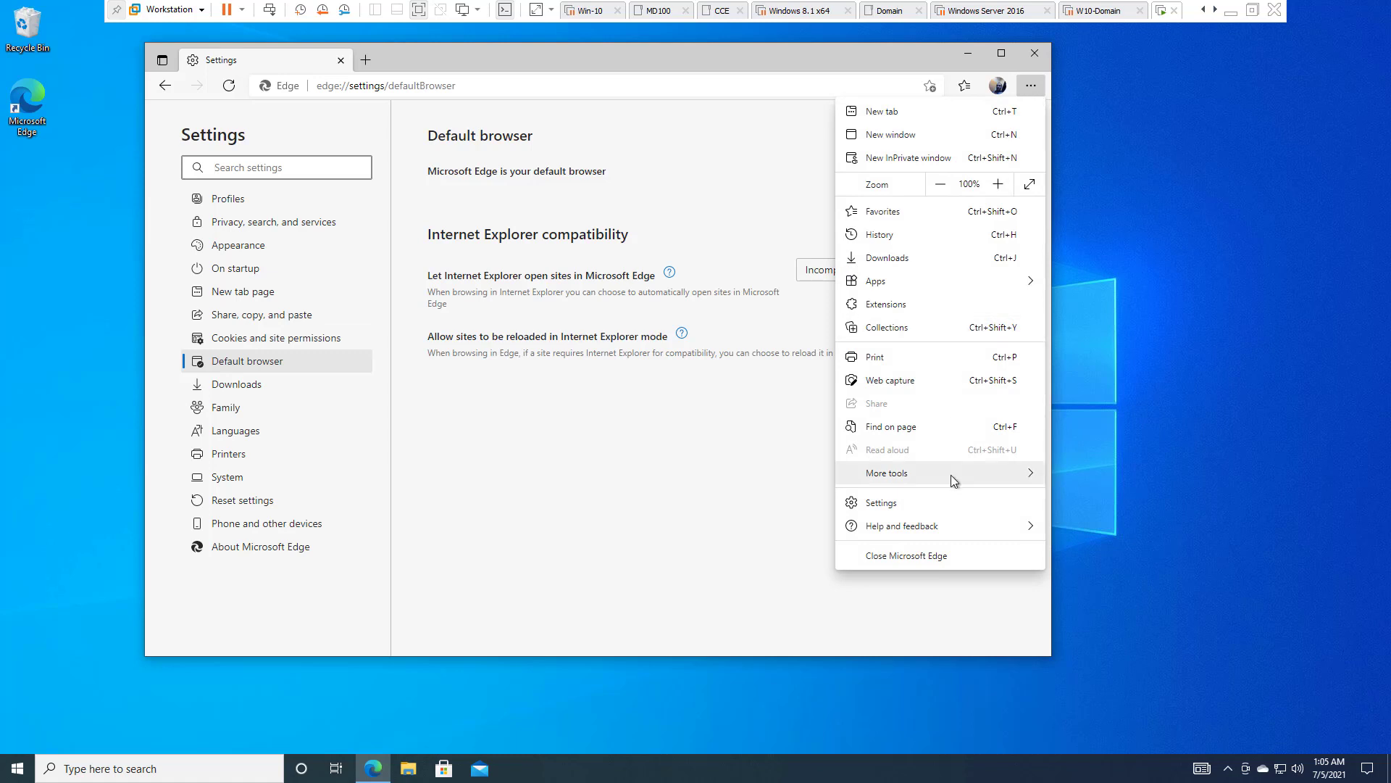
mouse_move(951, 475)
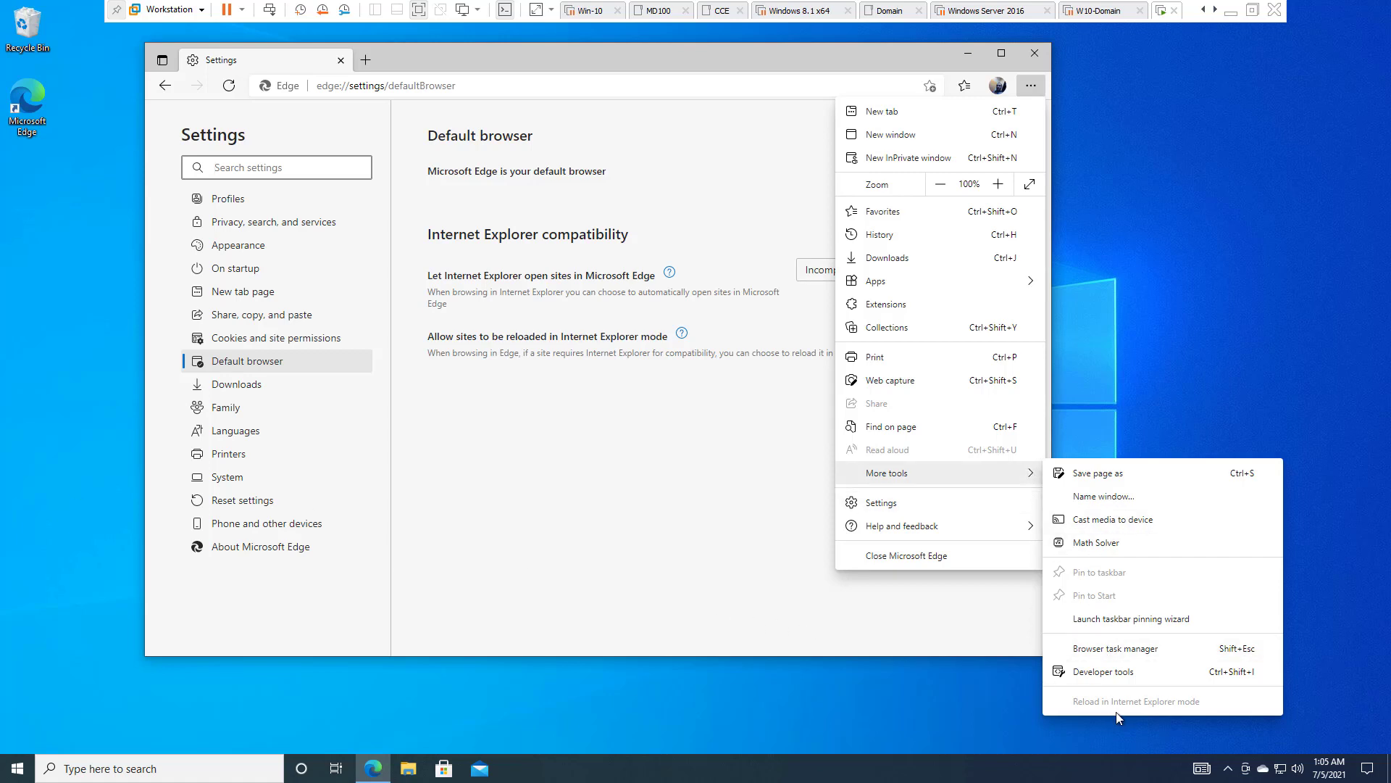
click(381, 58)
click(373, 60)
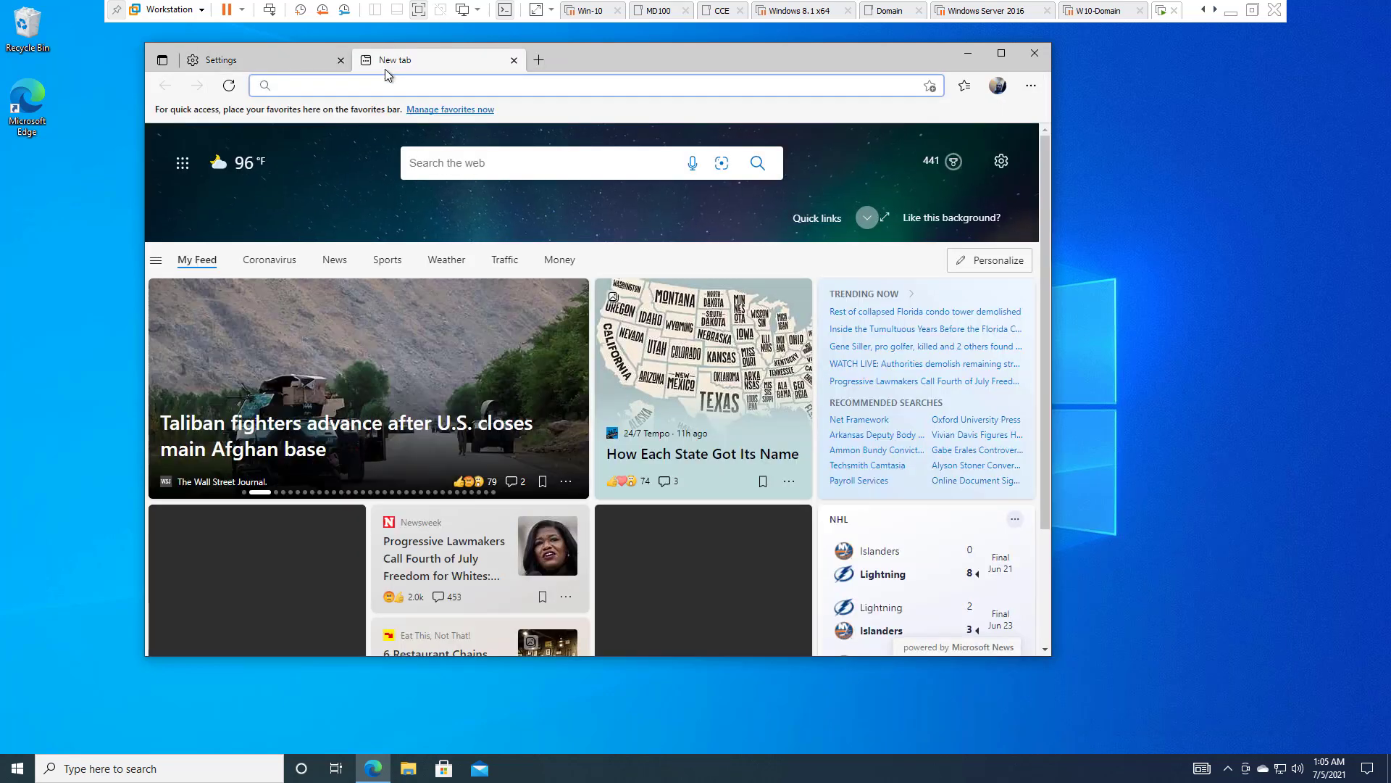
text(google)
key(Return)
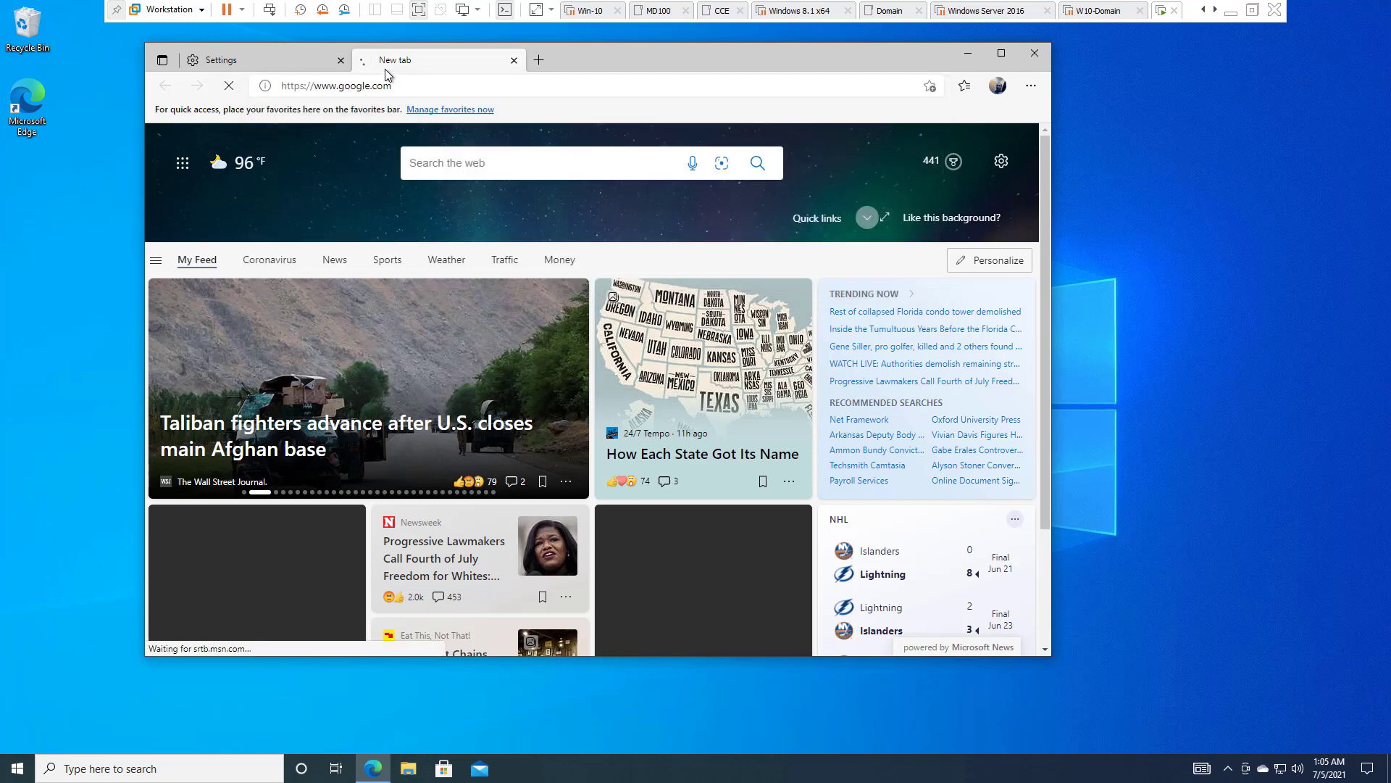
click(260, 86)
click(289, 85)
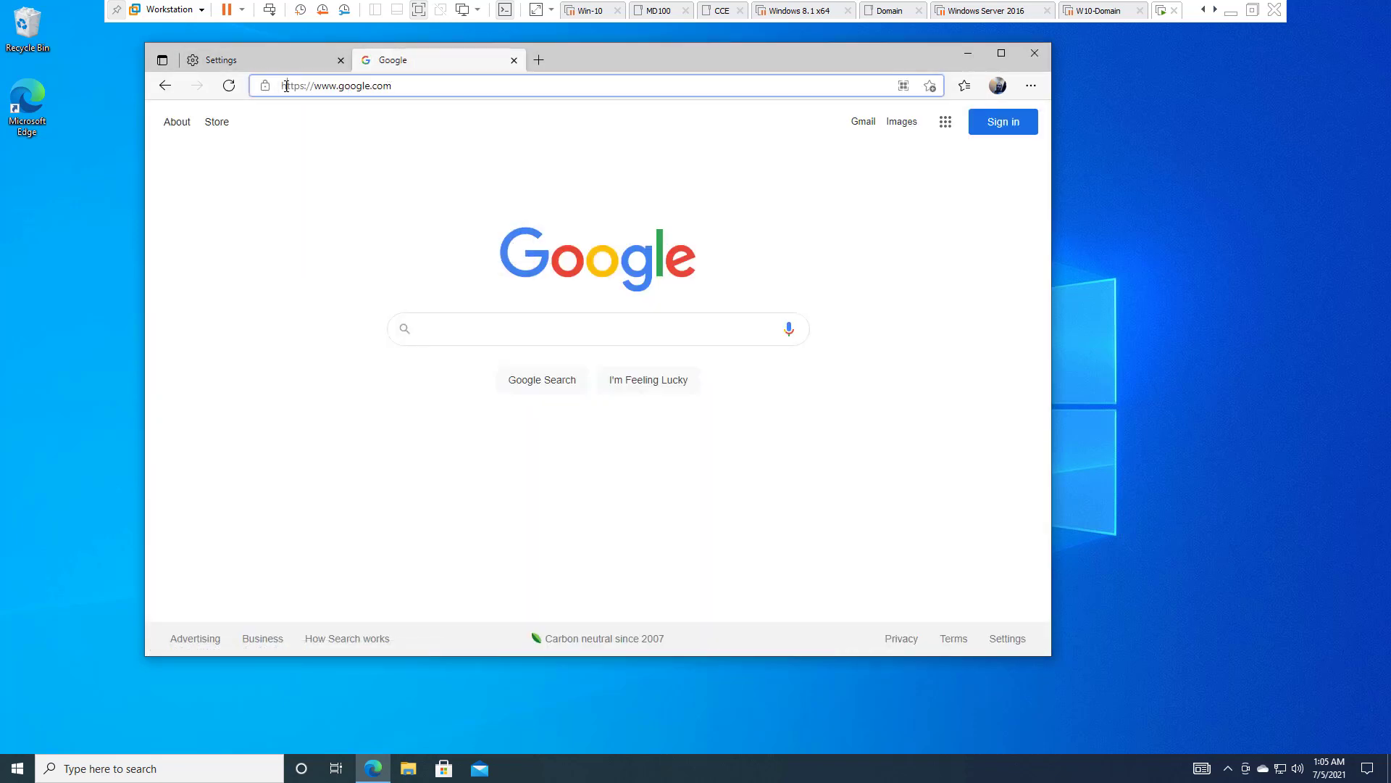
Reload the Google page in Internet Explorer mode and view its compatibility mode, protected mode and zone details.
click(1030, 87)
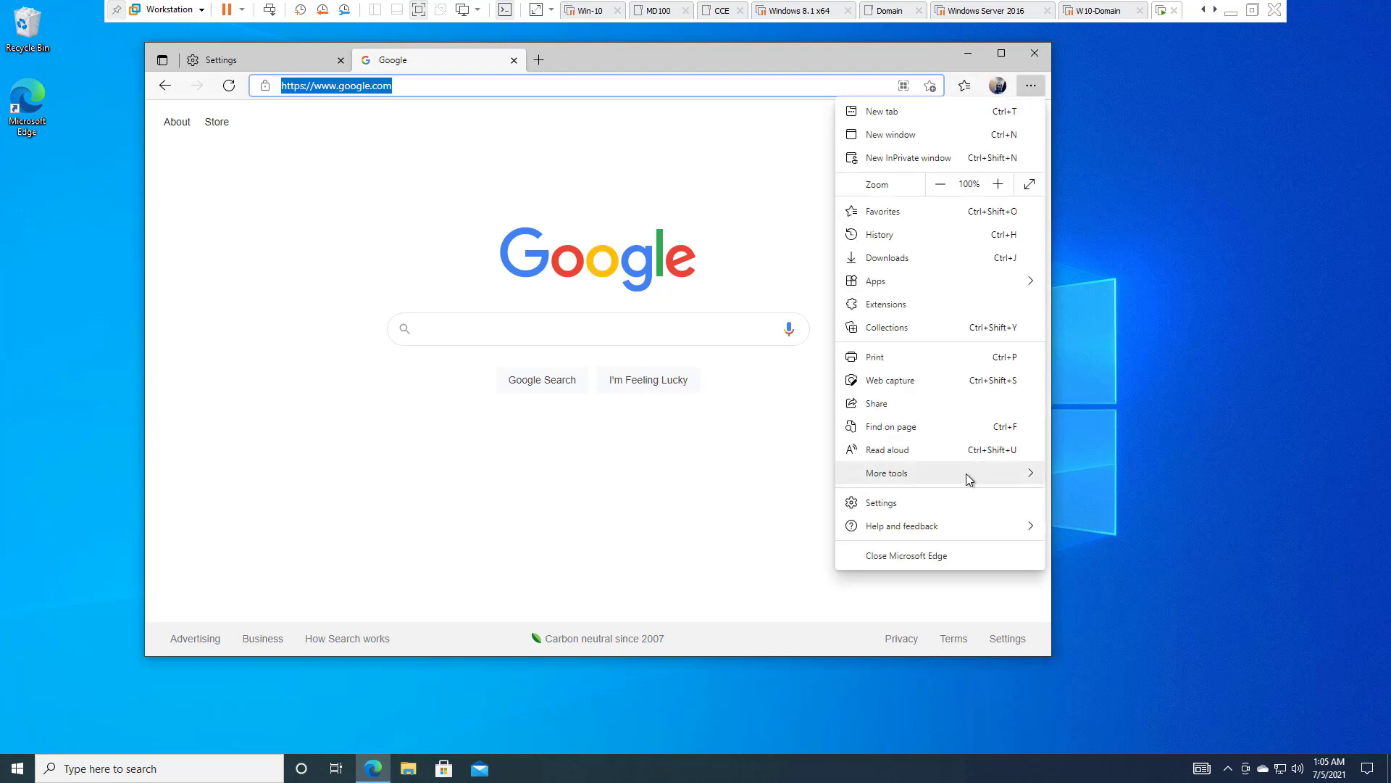
click(1136, 701)
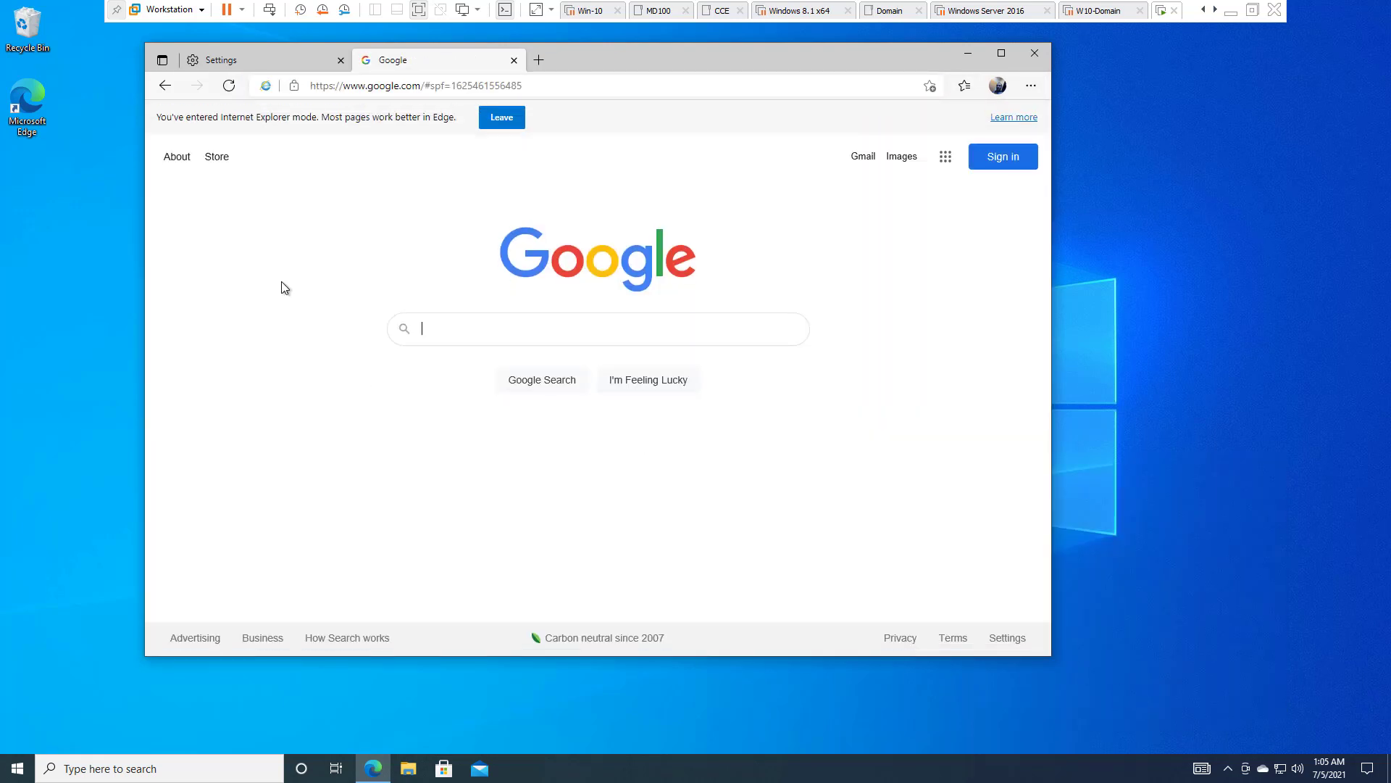
click(266, 87)
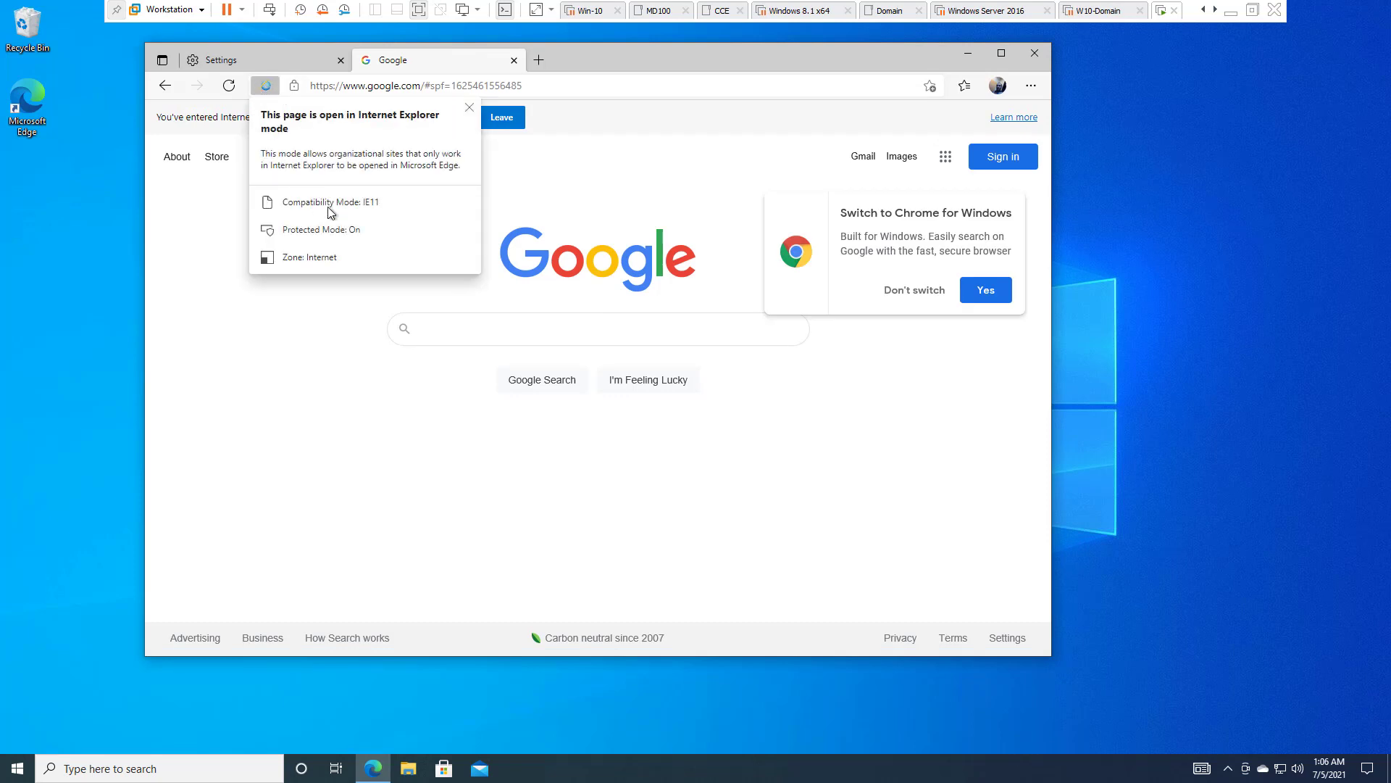
click(294, 295)
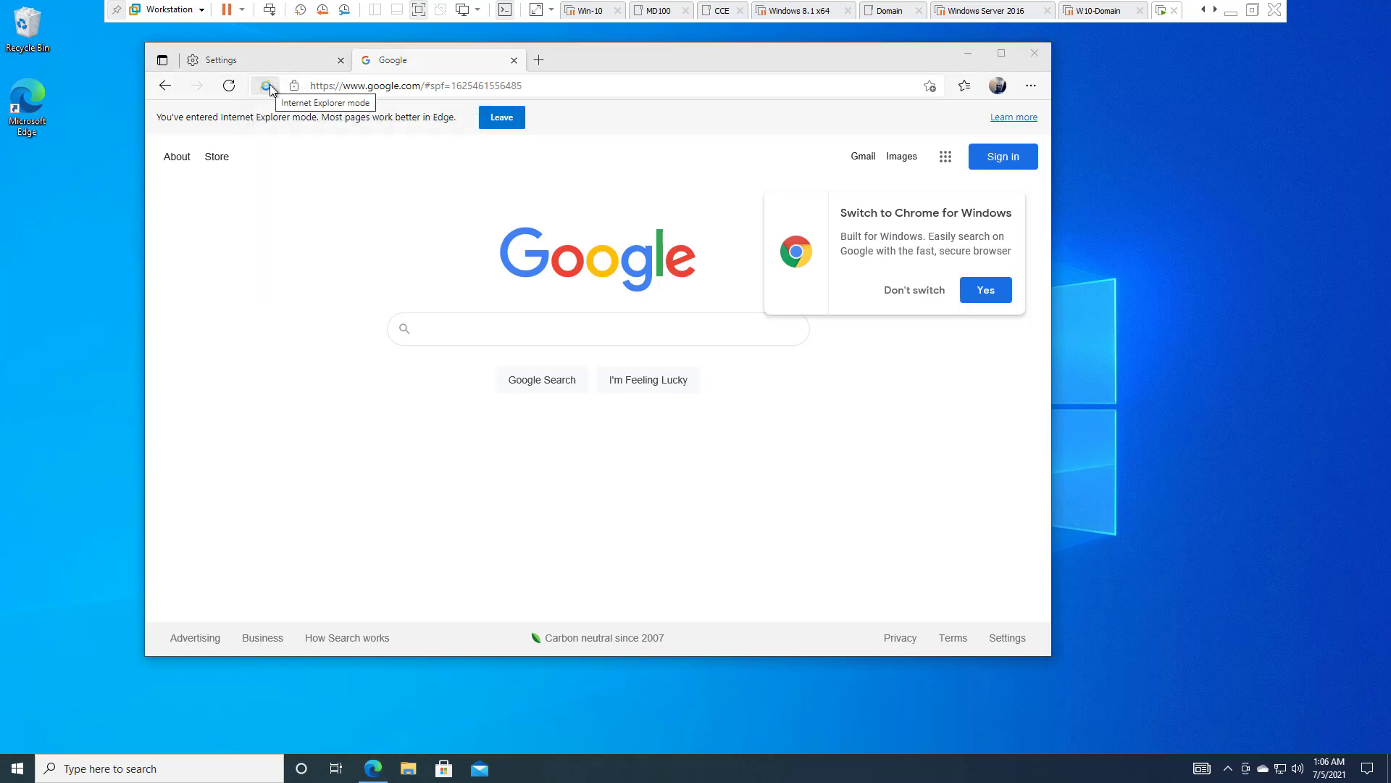